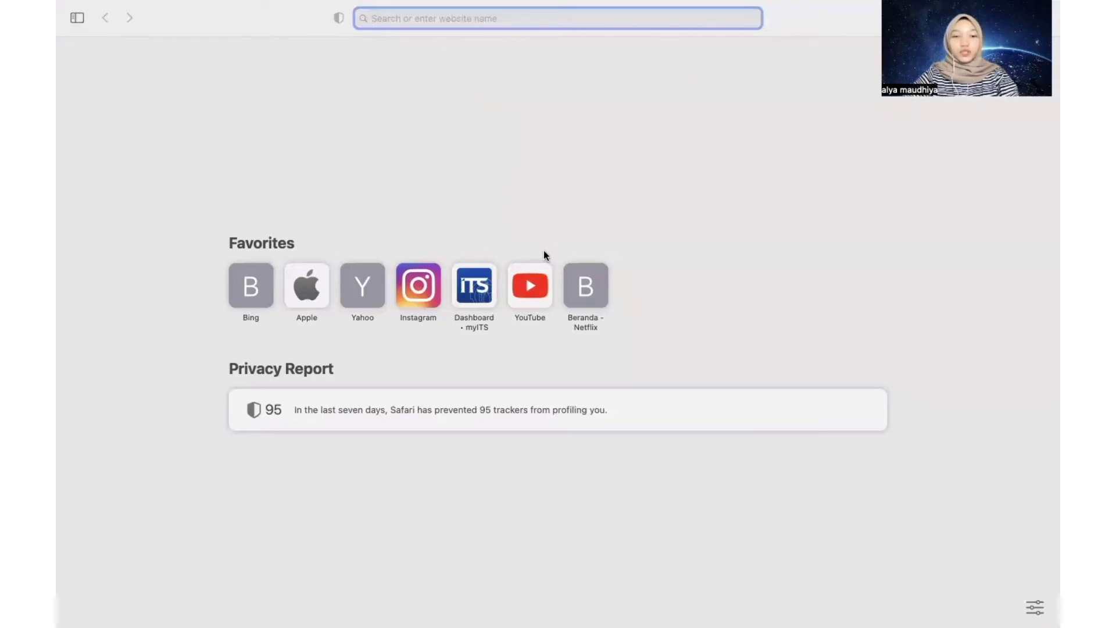
# - Open the Google Scholar website at scholar.google.com
pyautogui.write('goo')
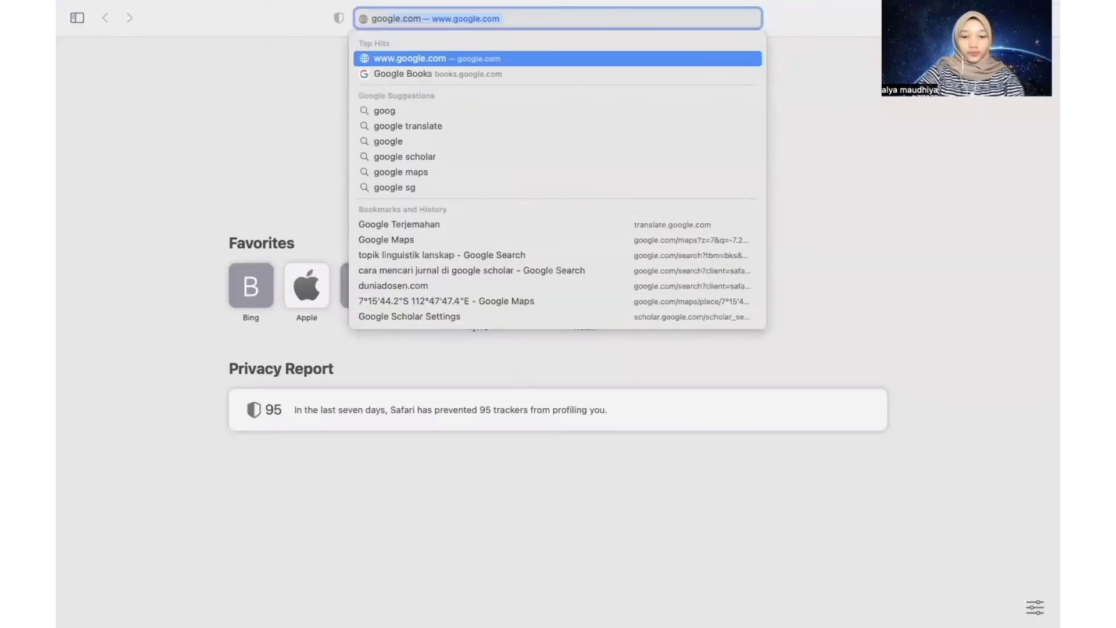
pyautogui.write('gle s')
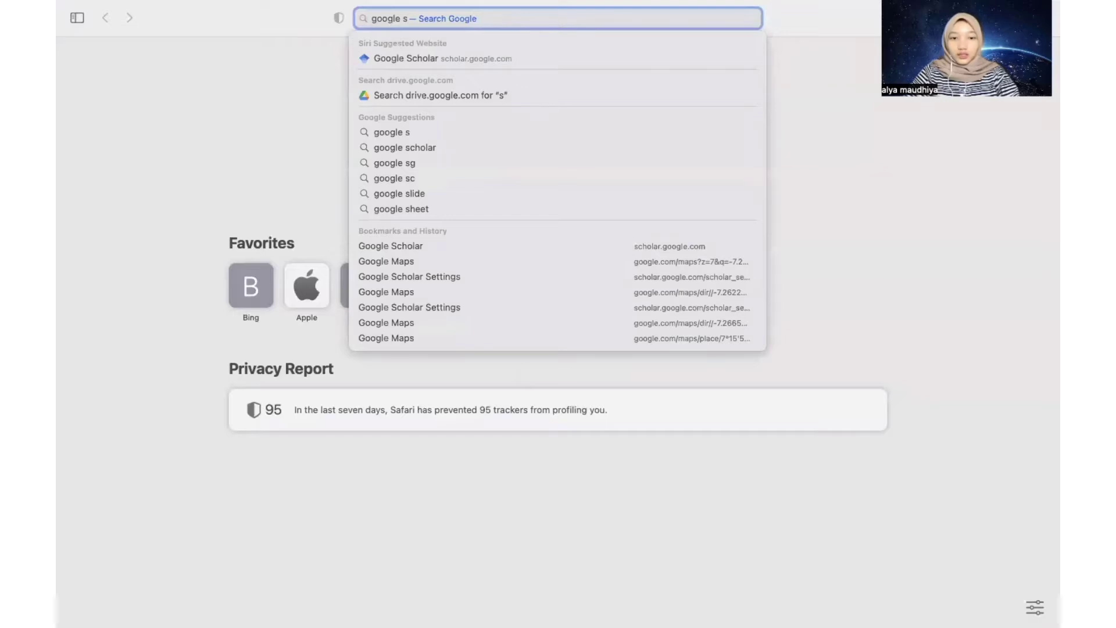
pyautogui.press('Down')
pyautogui.press('Return')
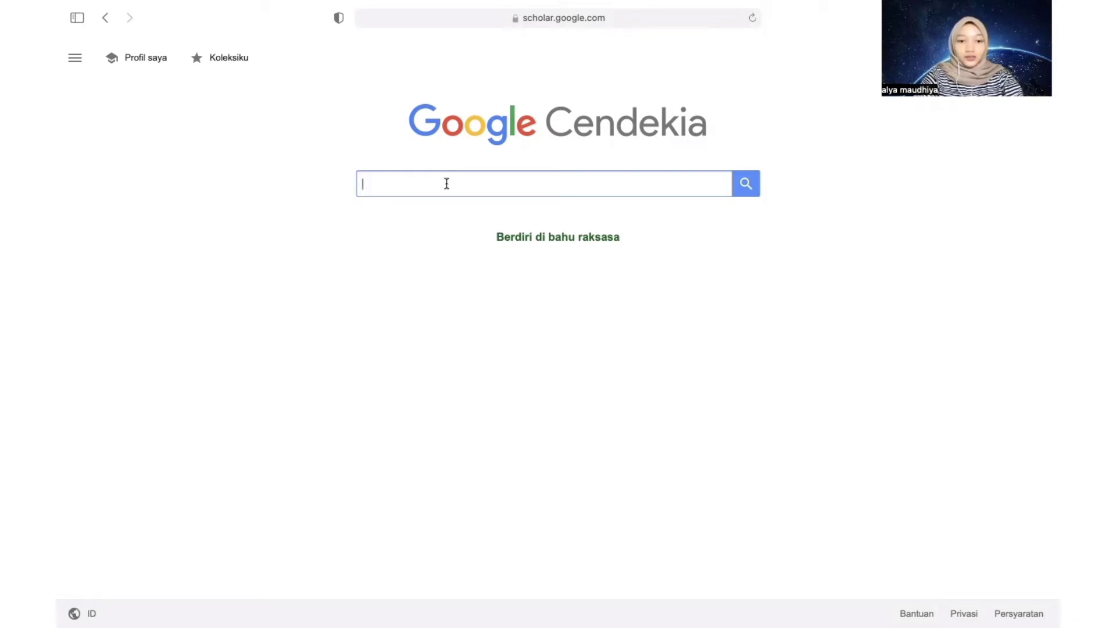
# - Search Google Scholar for "landscape linguistics" and look through the first article results
pyautogui.write('l')
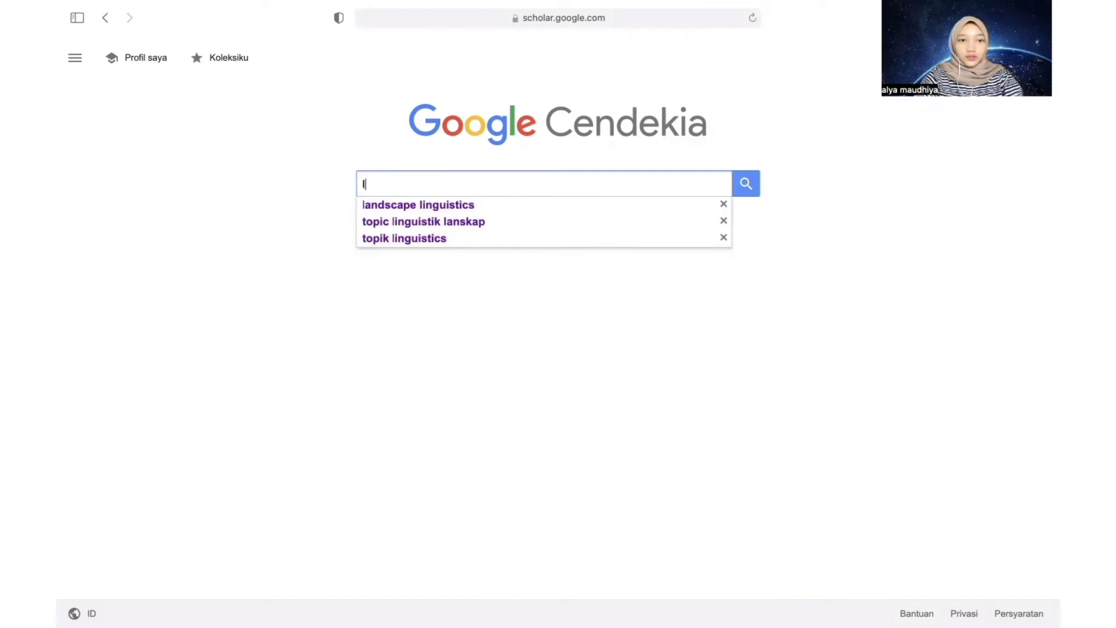
pyautogui.click(379, 207)
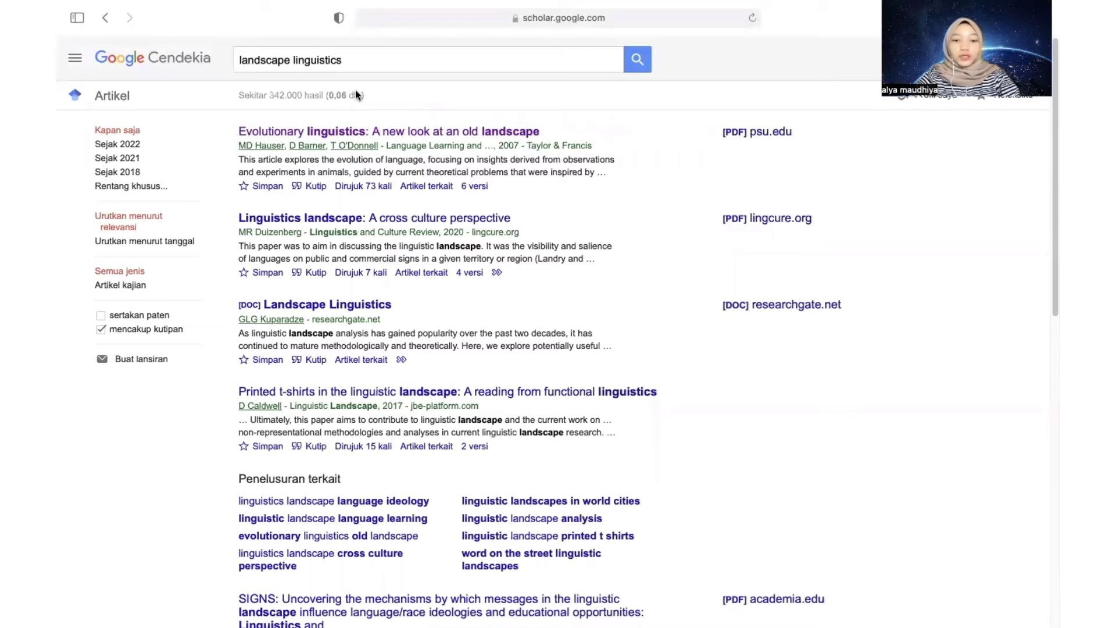
pyautogui.scroll(-3, 256, 262)
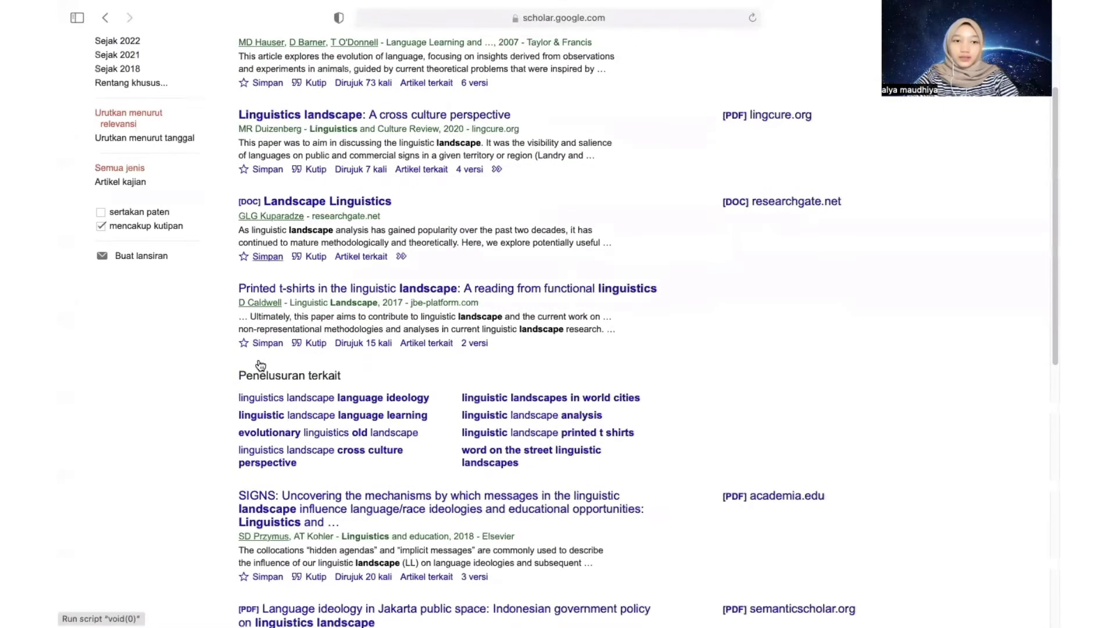
pyautogui.scroll(3, 260, 365)
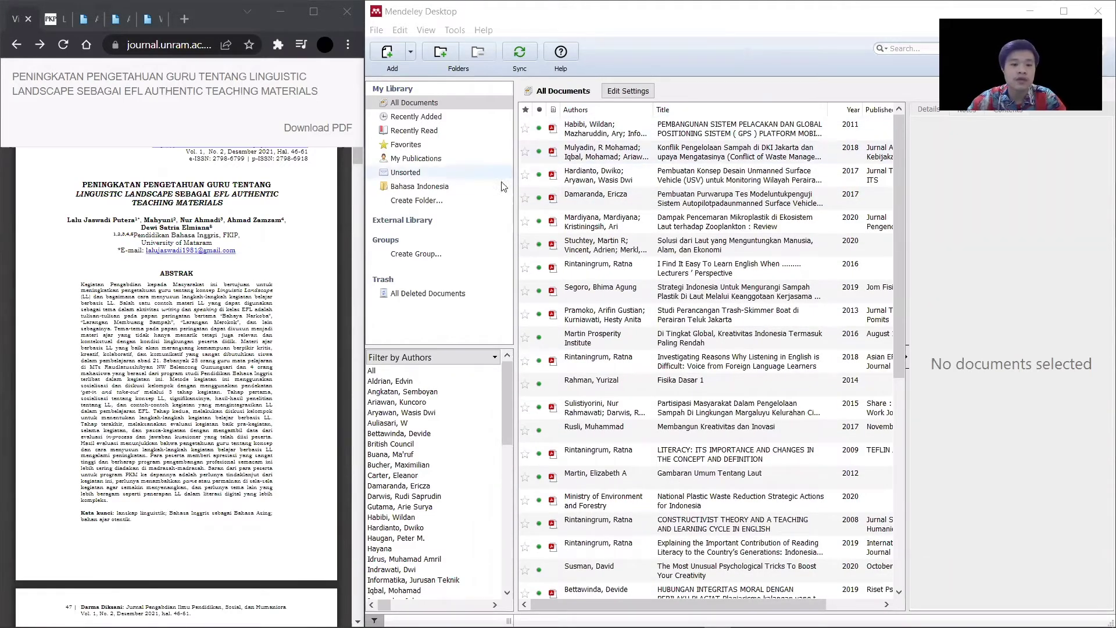
# - Switch to Mendeley Desktop and start a manual entry of type Journal Article in the Bahasa Indonesia folder
pyautogui.click(456, 189)
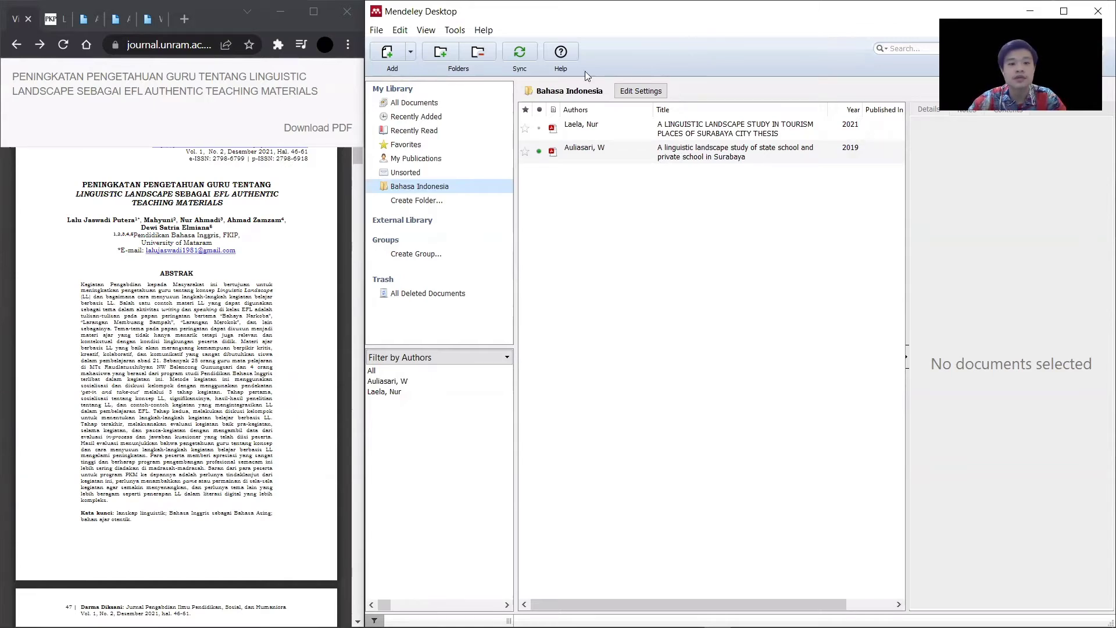
pyautogui.click(410, 53)
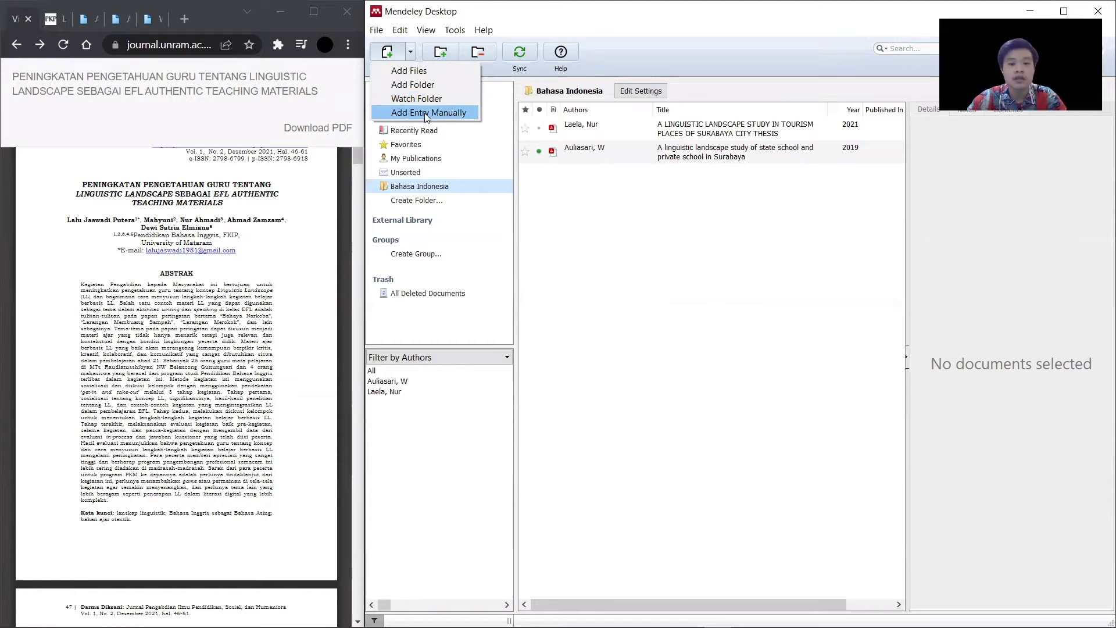
pyautogui.click(387, 114)
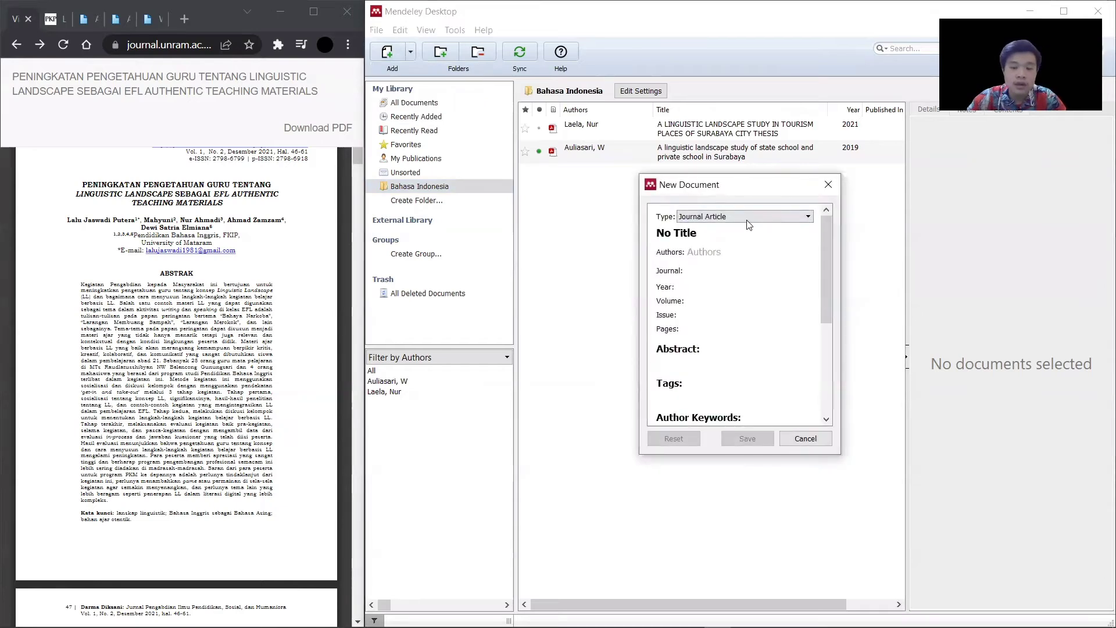
pyautogui.click(748, 219)
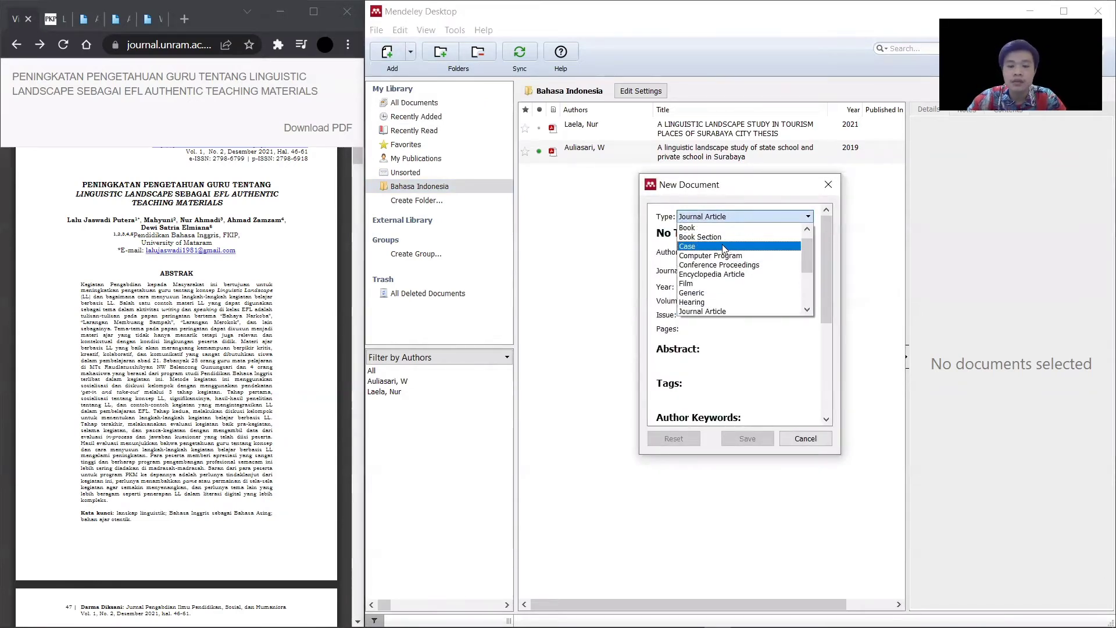
pyautogui.scroll(1, 726, 250)
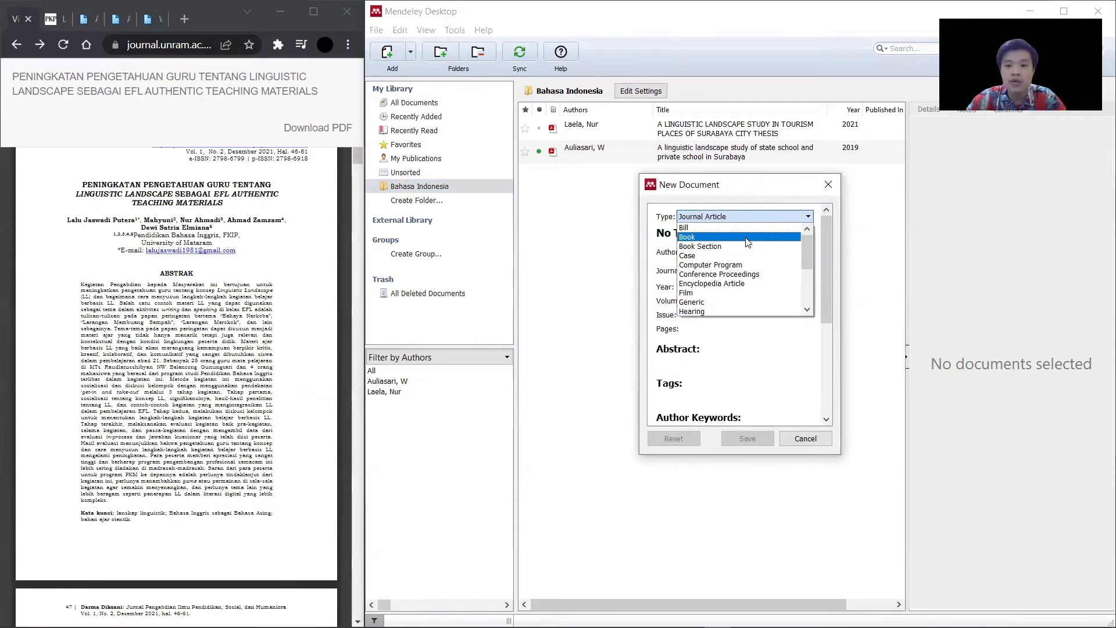
pyautogui.scroll(-3, 755, 257)
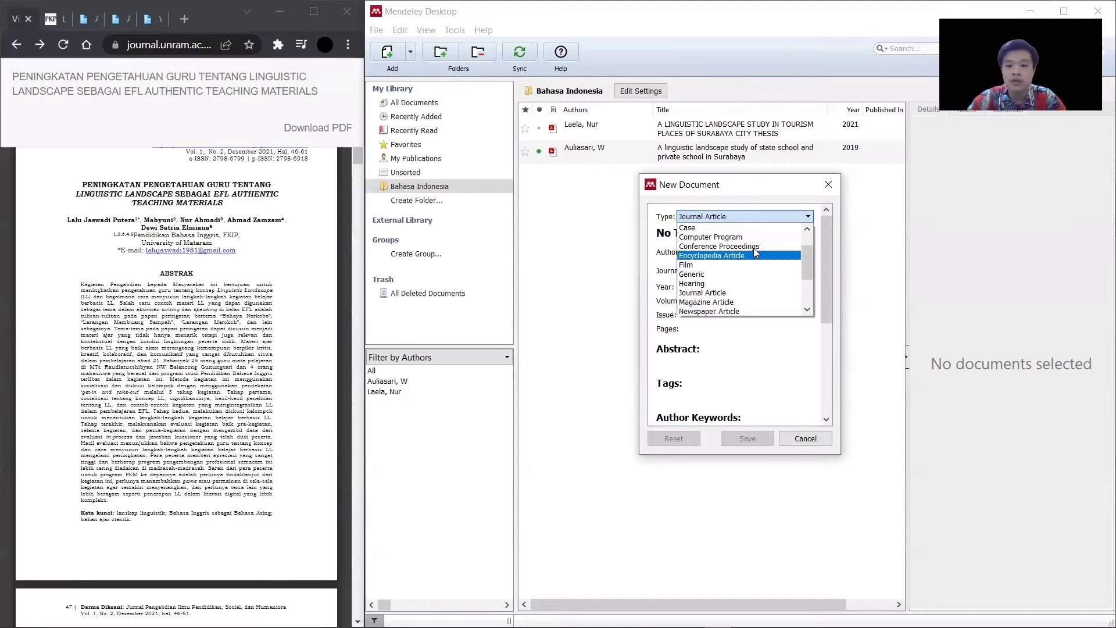
pyautogui.click(742, 293)
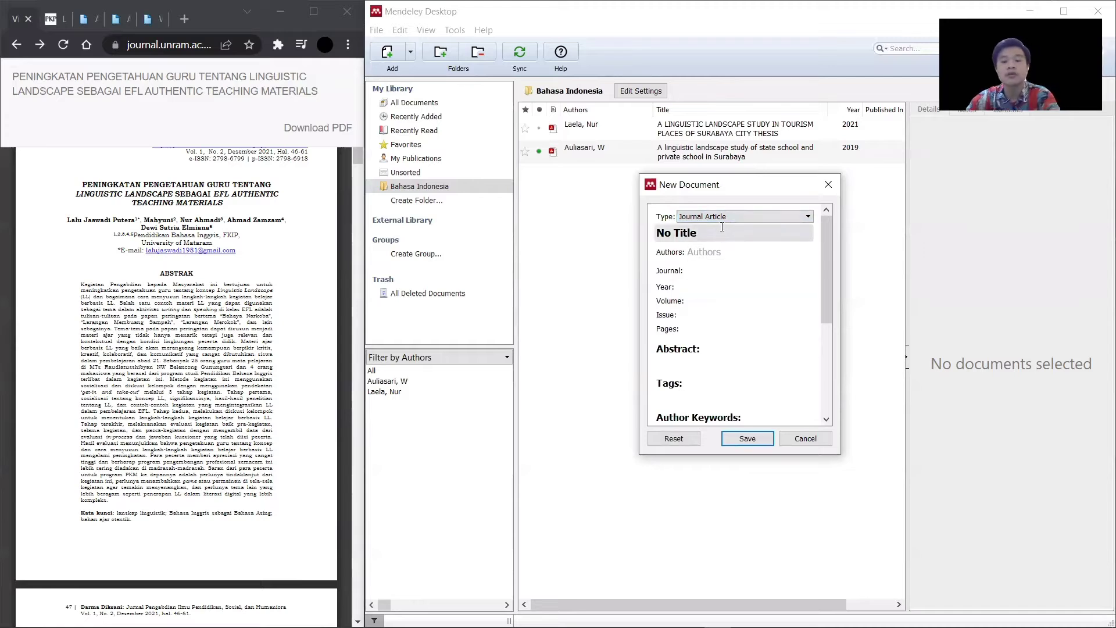
# - Copy "PENINGKATAN PENGETAHUAN GURU TENTANG LINGUISTIC LANDSCAPE SEBAGAI EFL AUTHENTIC TEACHING MATERIALS" from the article PDF into the new entry as its title
pyautogui.moveTo(721, 233); pyautogui.dragTo(657, 236)
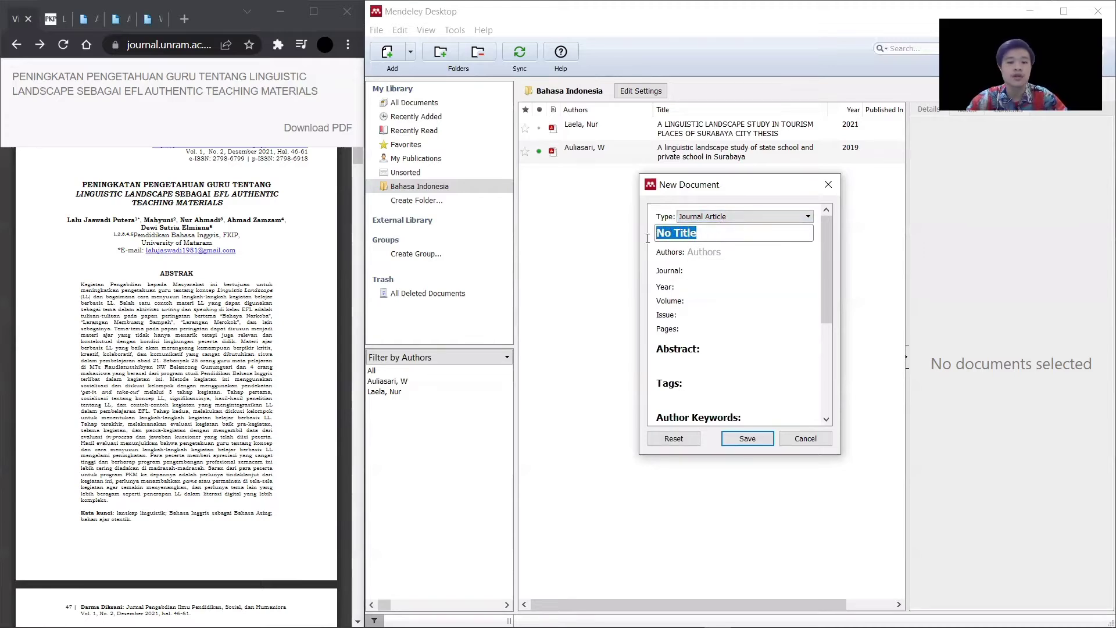
pyautogui.click(178, 188)
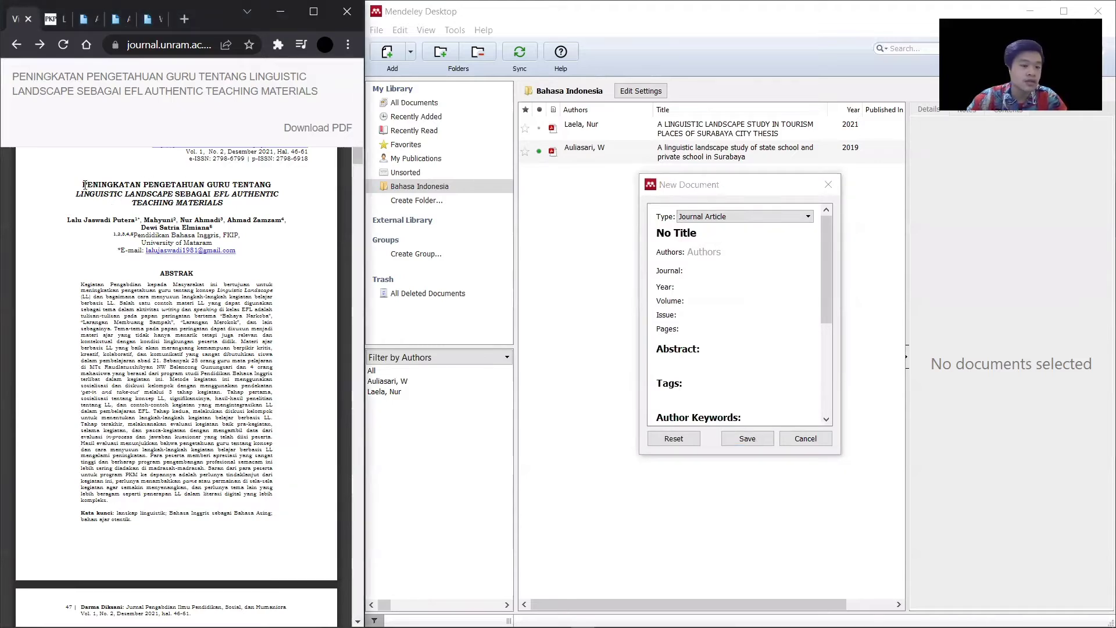
pyautogui.moveTo(83, 184); pyautogui.dragTo(222, 200)
pyautogui.hotkey('ctrl', 'c')
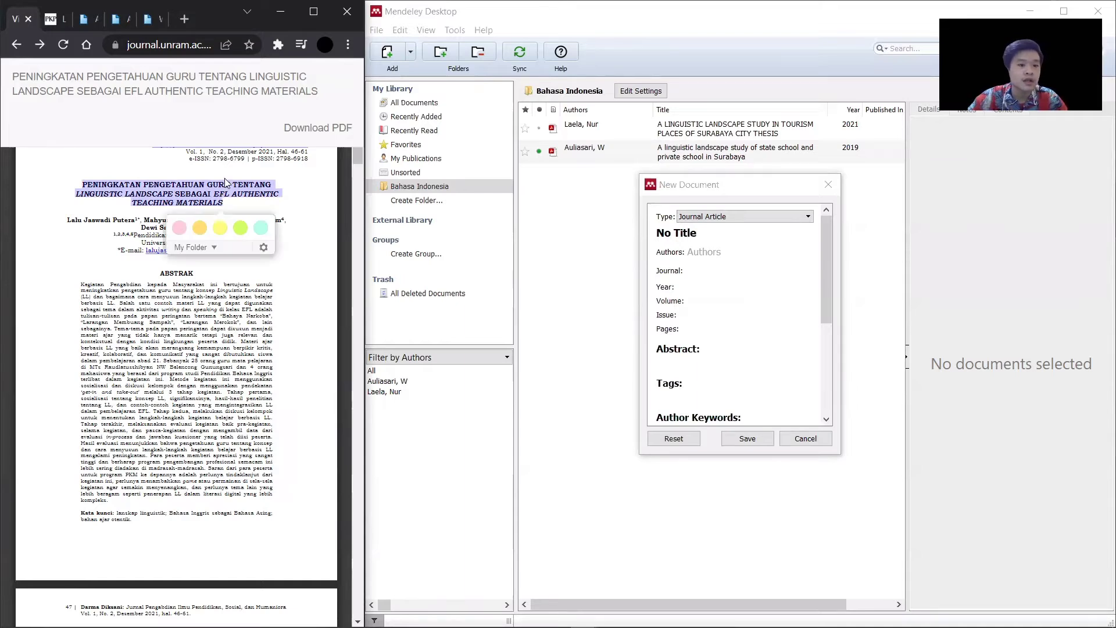
pyautogui.click(675, 234)
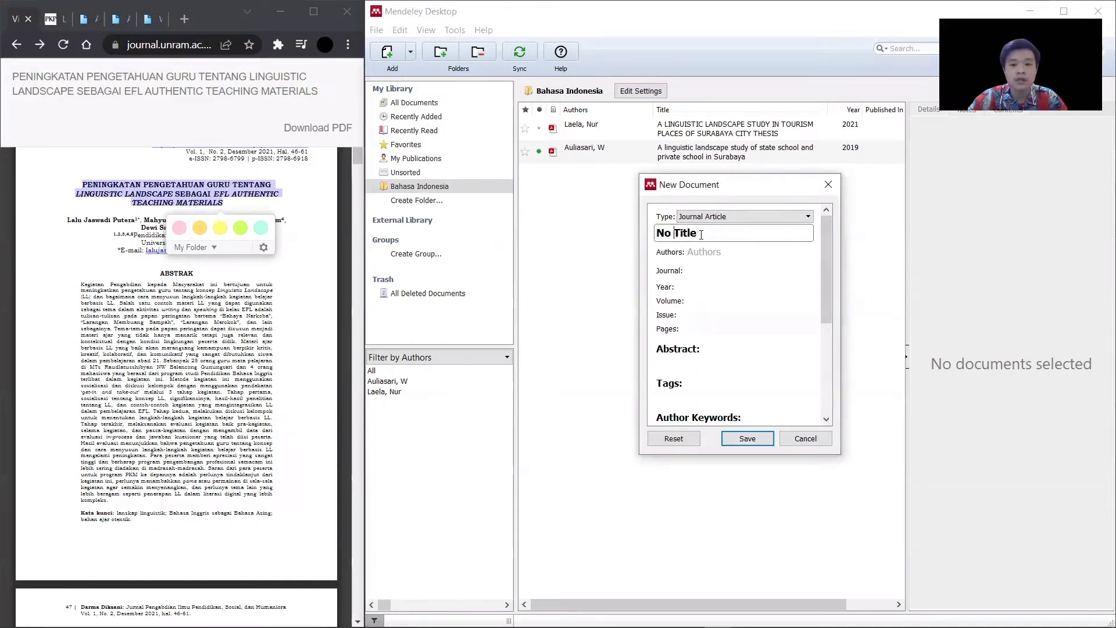
pyautogui.hotkey('ctrl', 'v')
# - Enter the article's first author in the new entry, with the last name before the first name
pyautogui.click(721, 306)
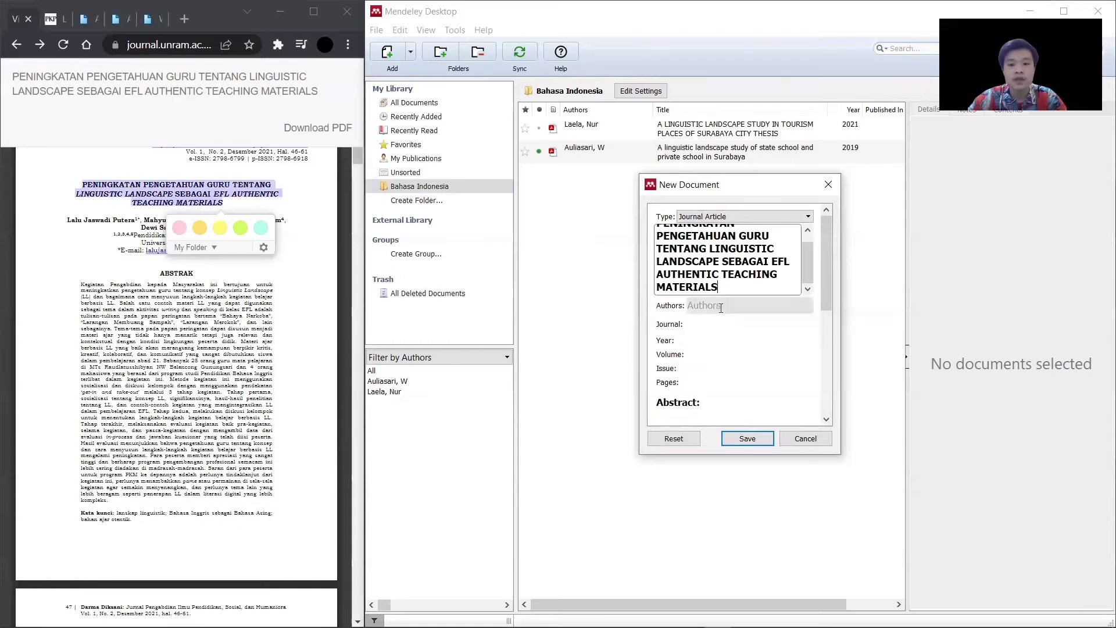
pyautogui.click(229, 285)
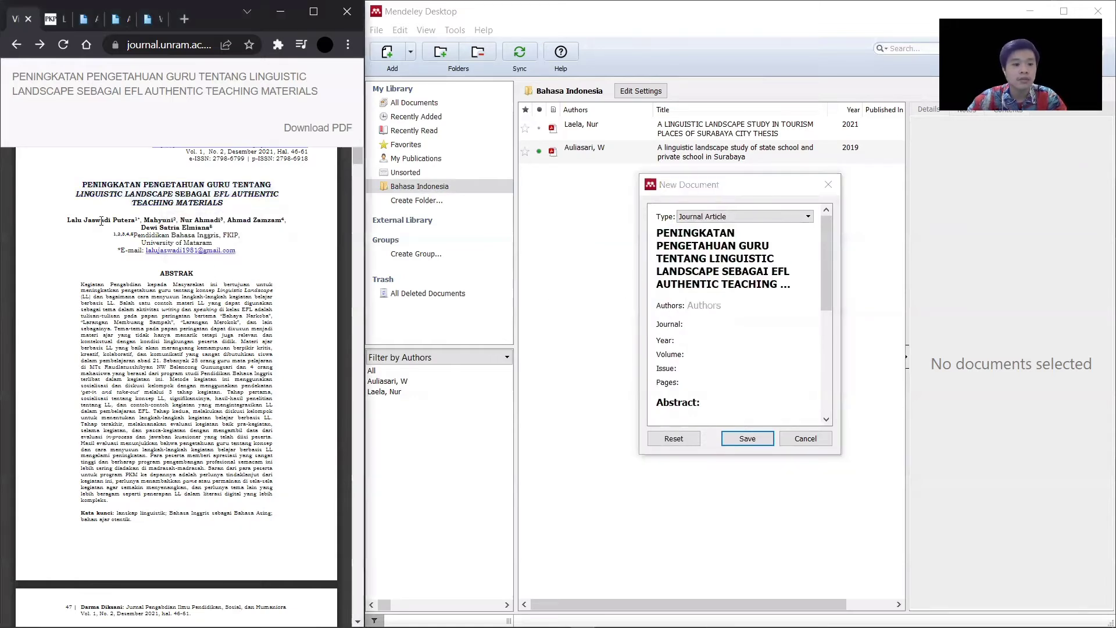
pyautogui.click(732, 306)
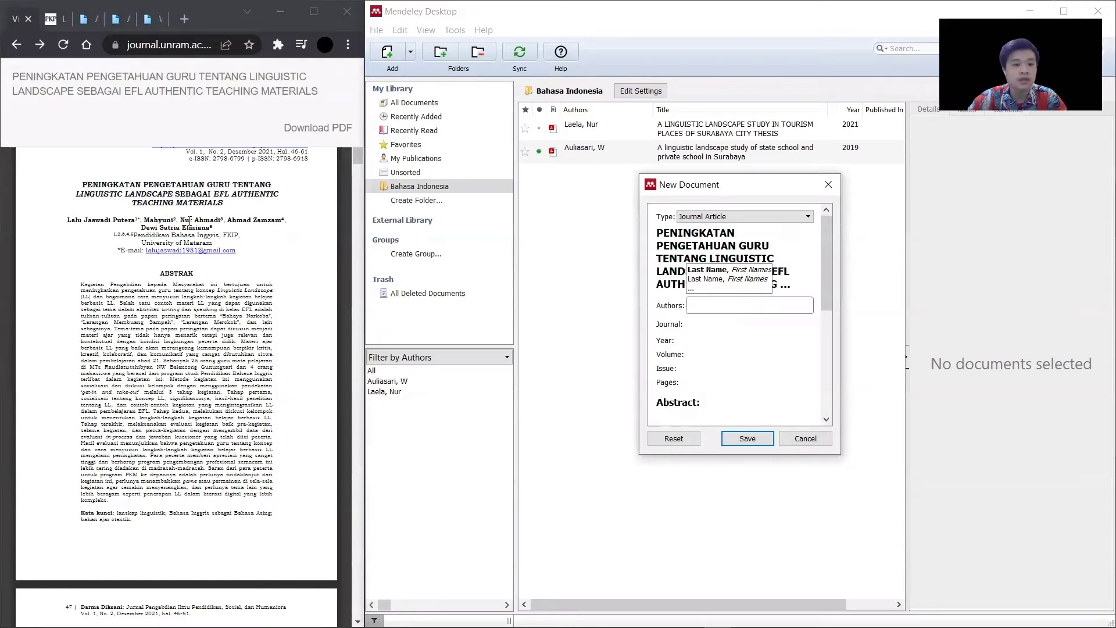
pyautogui.write('J')
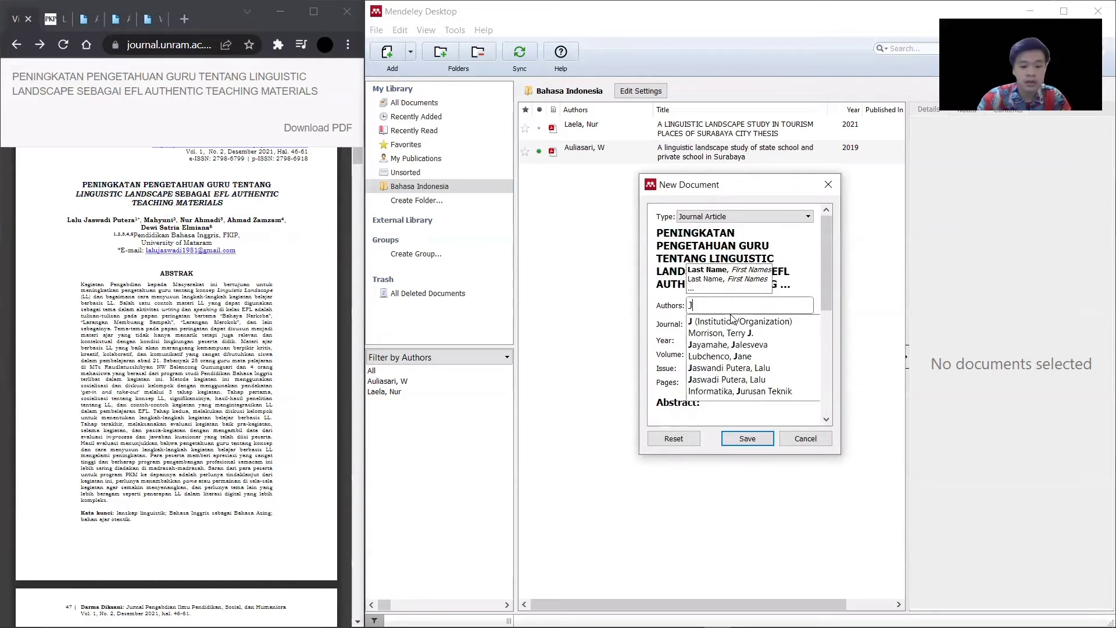
pyautogui.write('asw')
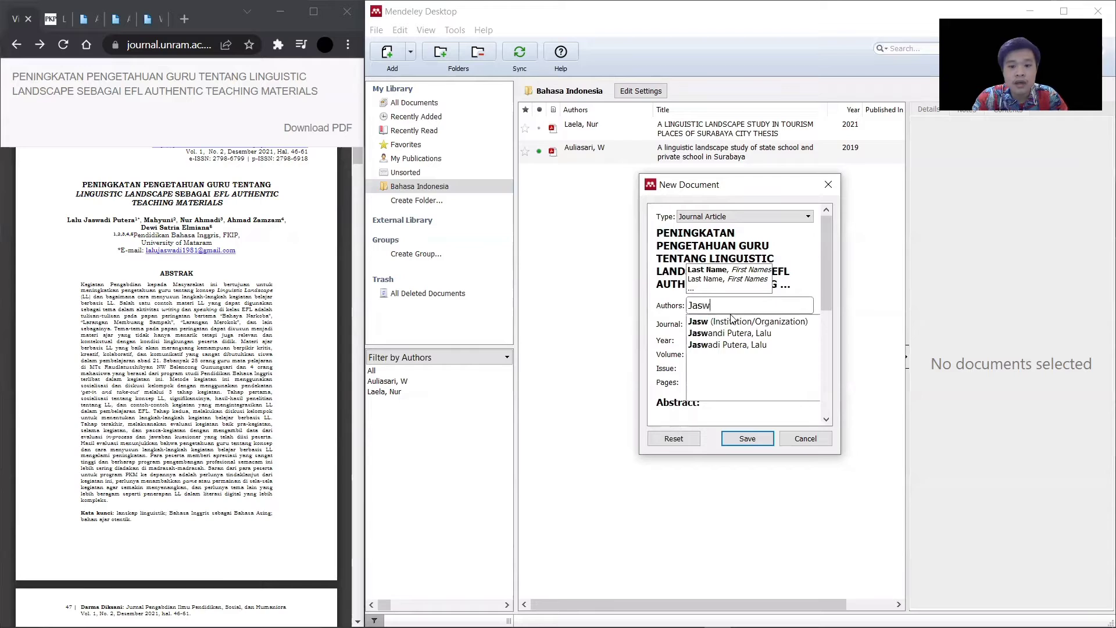
pyautogui.write('andi')
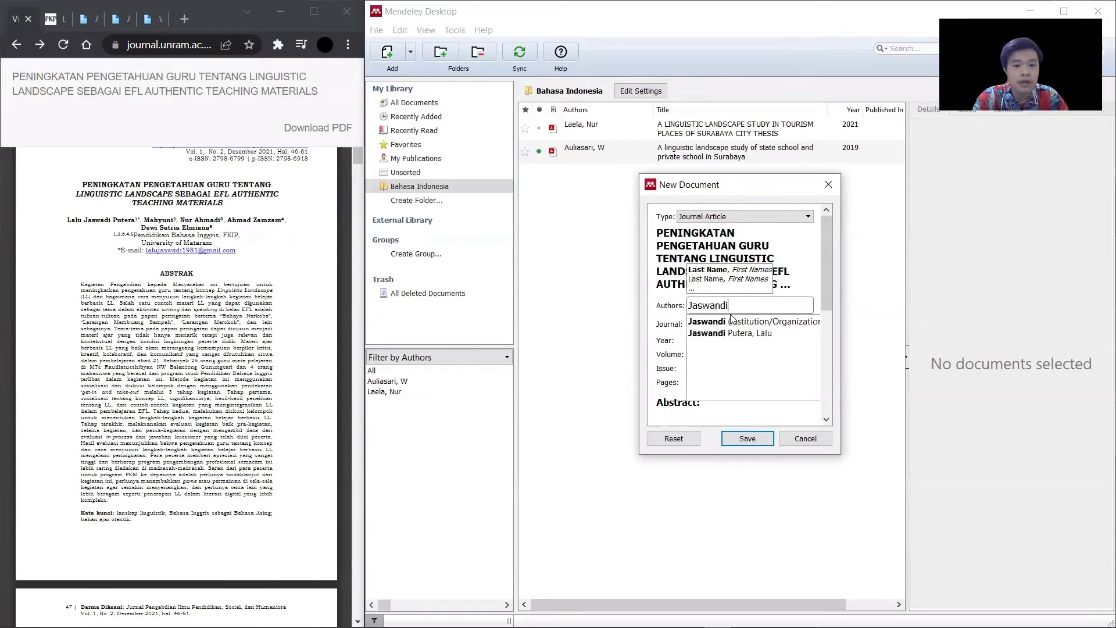
pyautogui.write(' Putera')
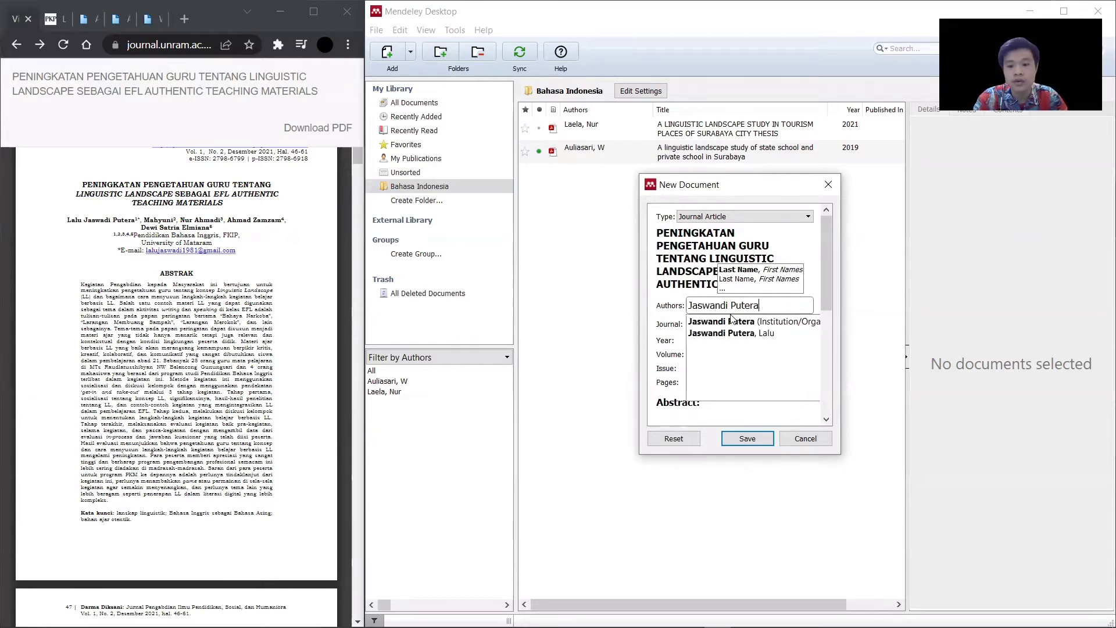
pyautogui.write(', Lalu')
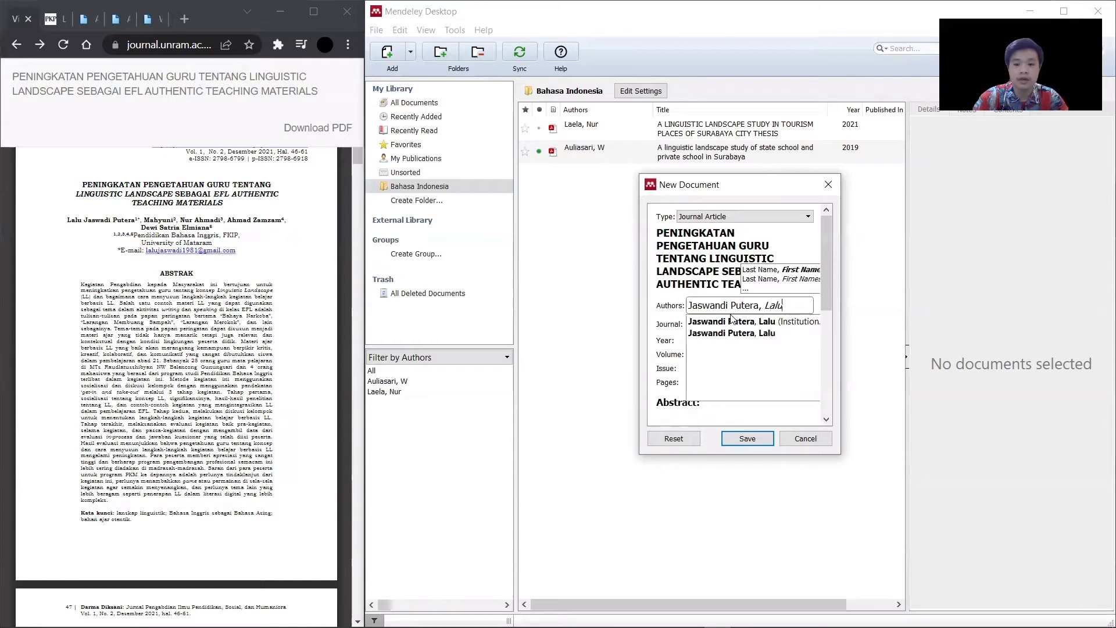
pyautogui.press('Return')
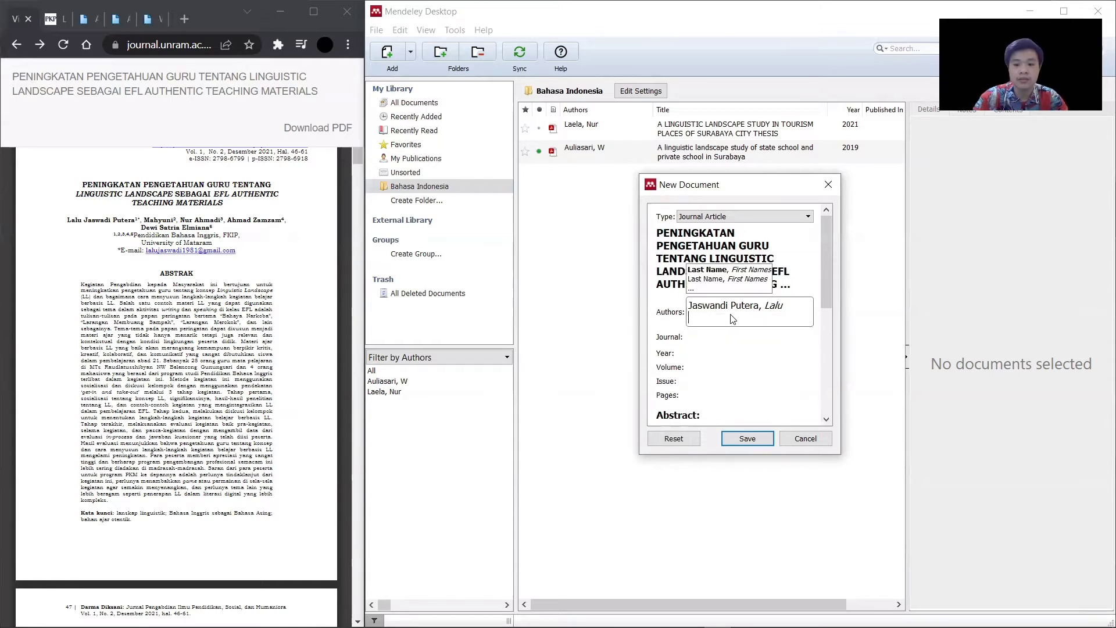
# - Add the article's remaining four authors to the entry, one per line in the order printed in the PDF
pyautogui.write('Ma')
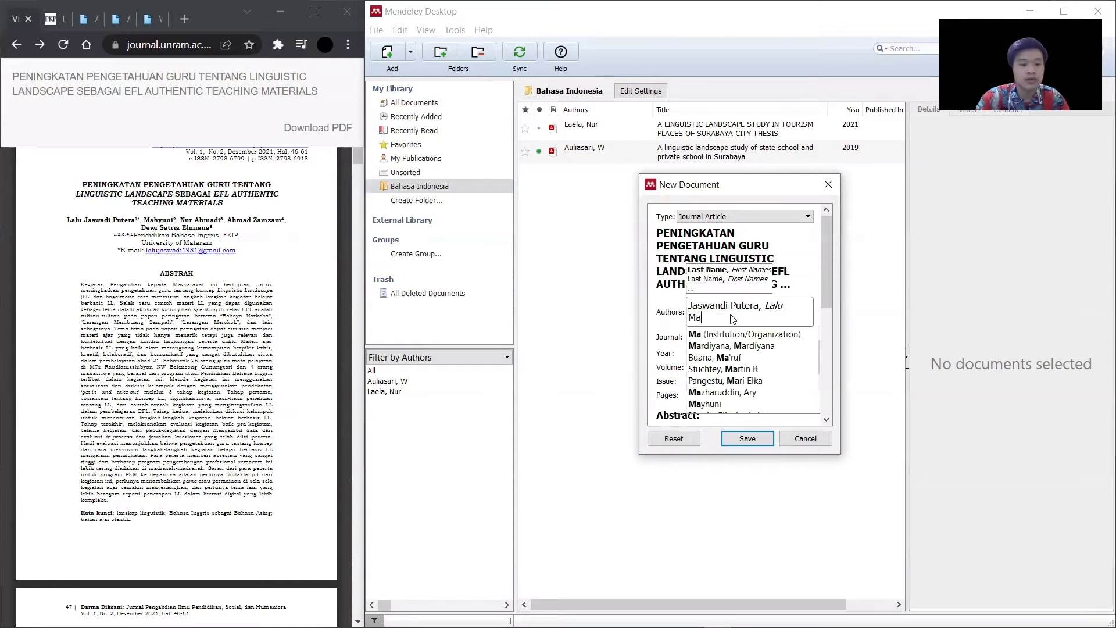
pyautogui.write('hyuni')
pyautogui.press('Return')
pyautogui.write('Ahmadi')
pyautogui.click(742, 359)
pyautogui.press('Return')
pyautogui.write('Zamza')
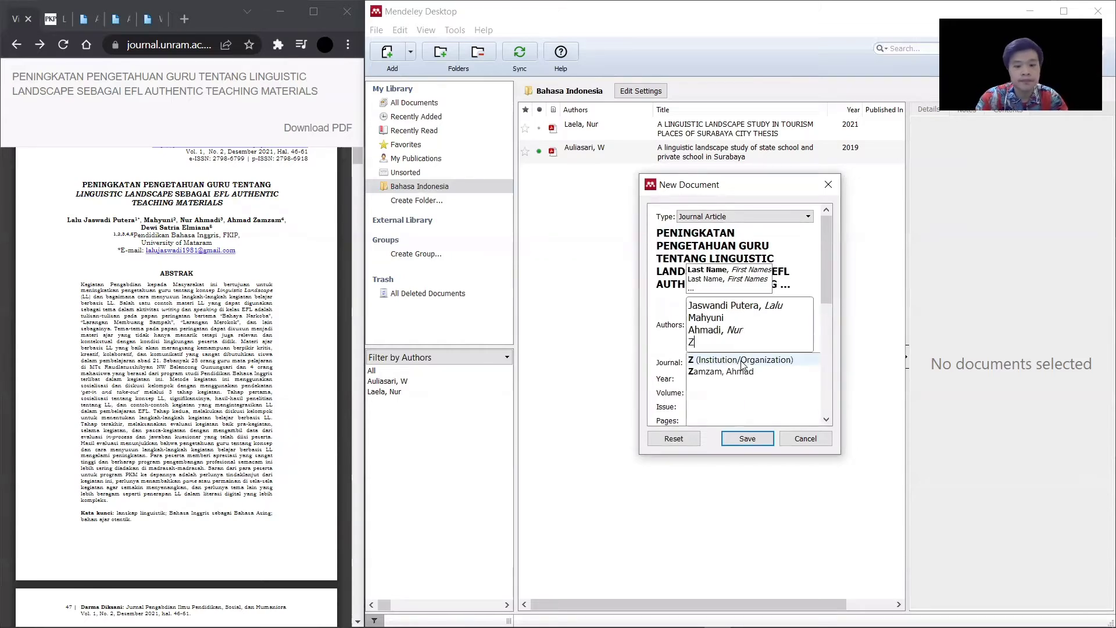
pyautogui.click(749, 372)
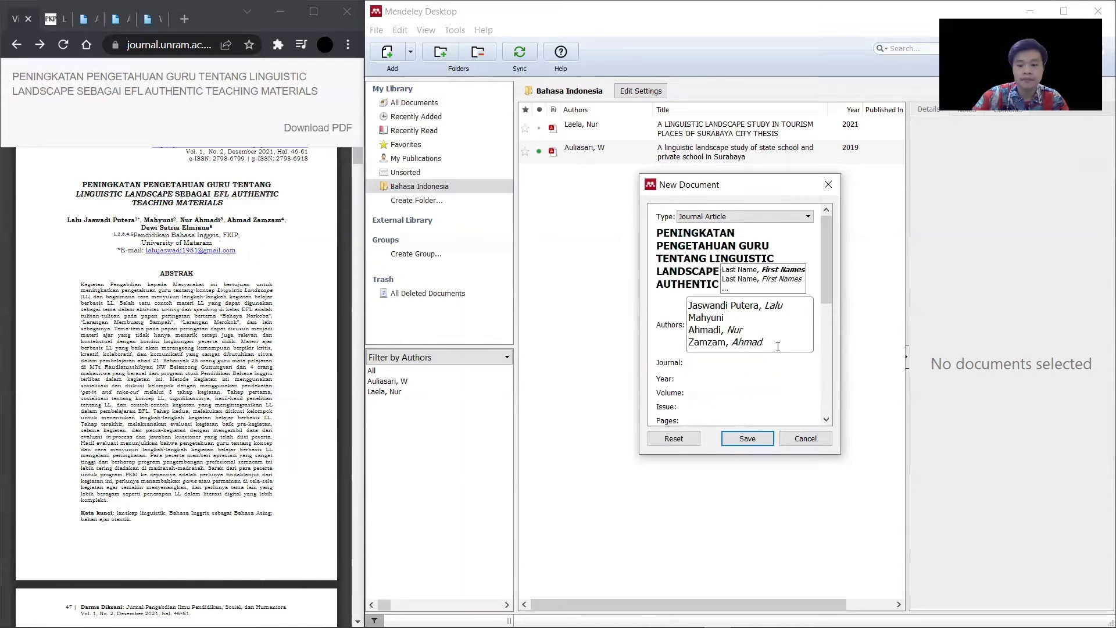
pyautogui.press('Return')
pyautogui.write('Sa')
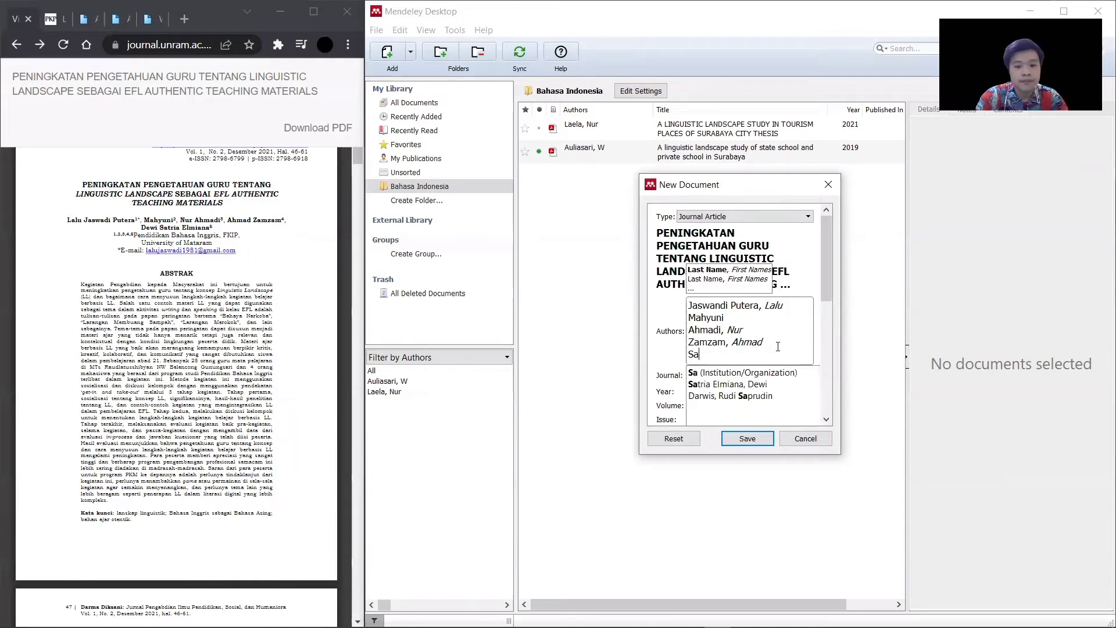
pyautogui.click(776, 384)
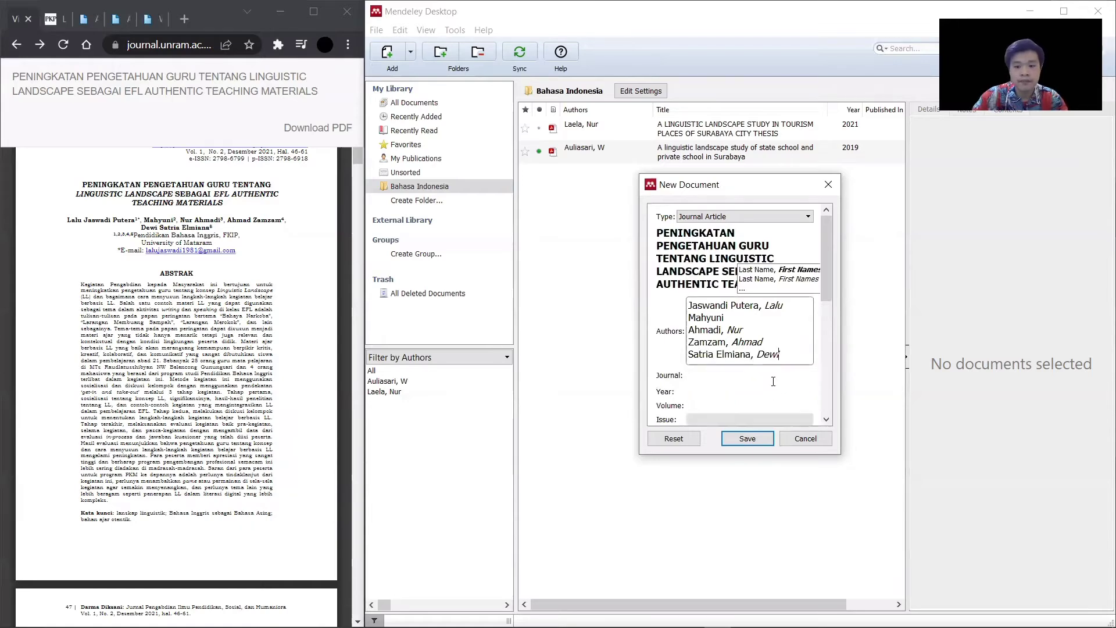
pyautogui.press('Tab')
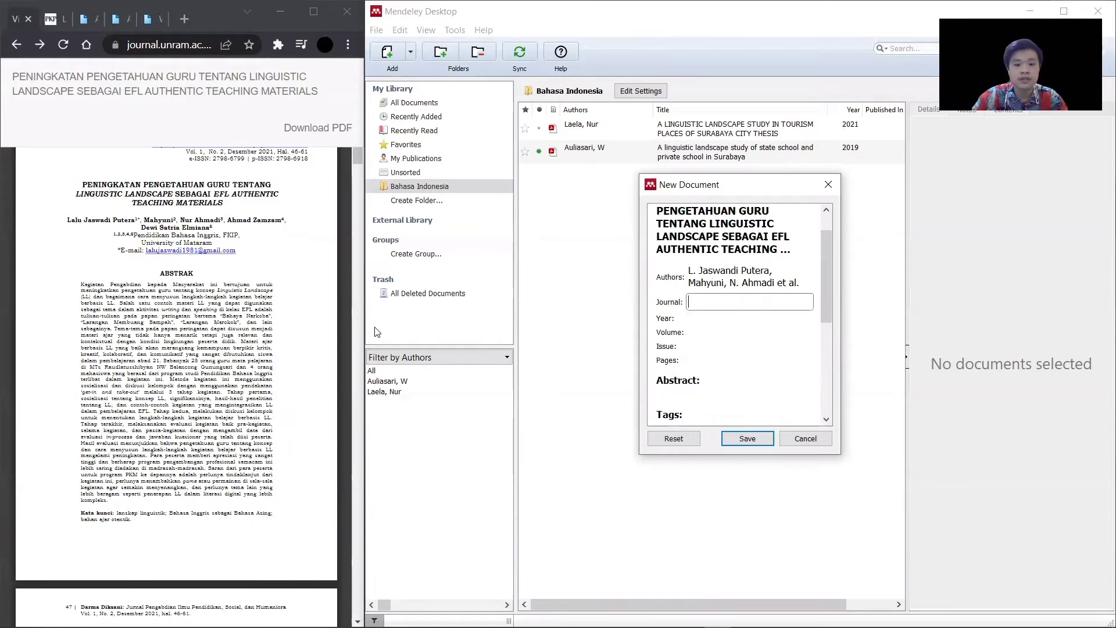
# - Copy "Jurnal Pengabdian Ilmu Pendidikan, Sosial, dan Humaniora" from the PDF's page header into the new entry as its journal name
pyautogui.scroll(-2, 181, 321)
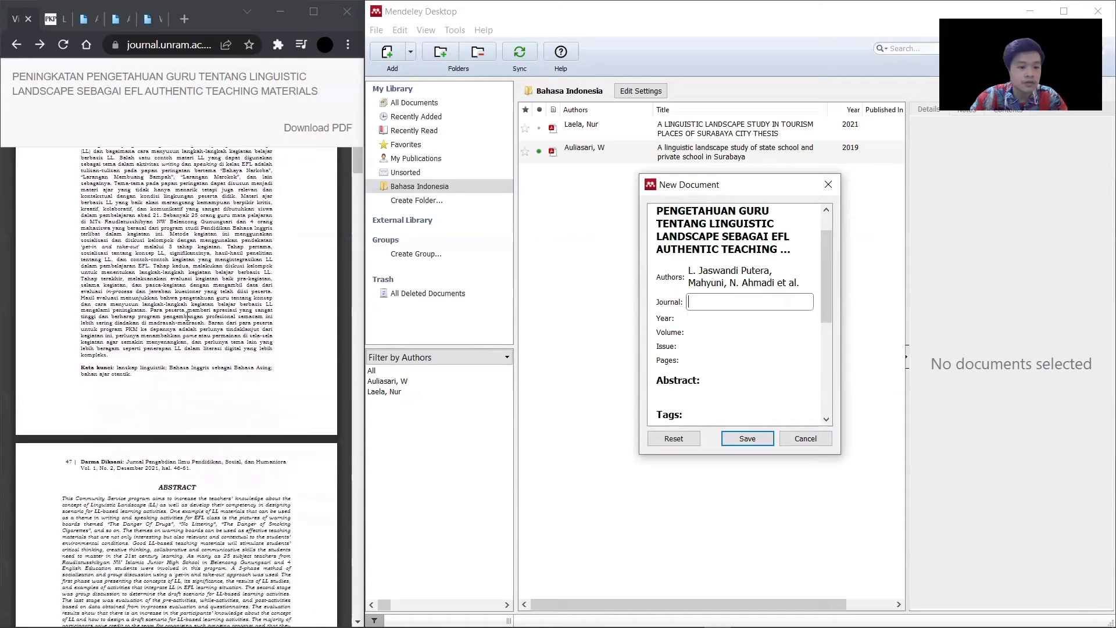
pyautogui.scroll(-1, 186, 331)
pyautogui.moveTo(130, 388); pyautogui.dragTo(288, 388)
pyautogui.hotkey('ctrl', 'c')
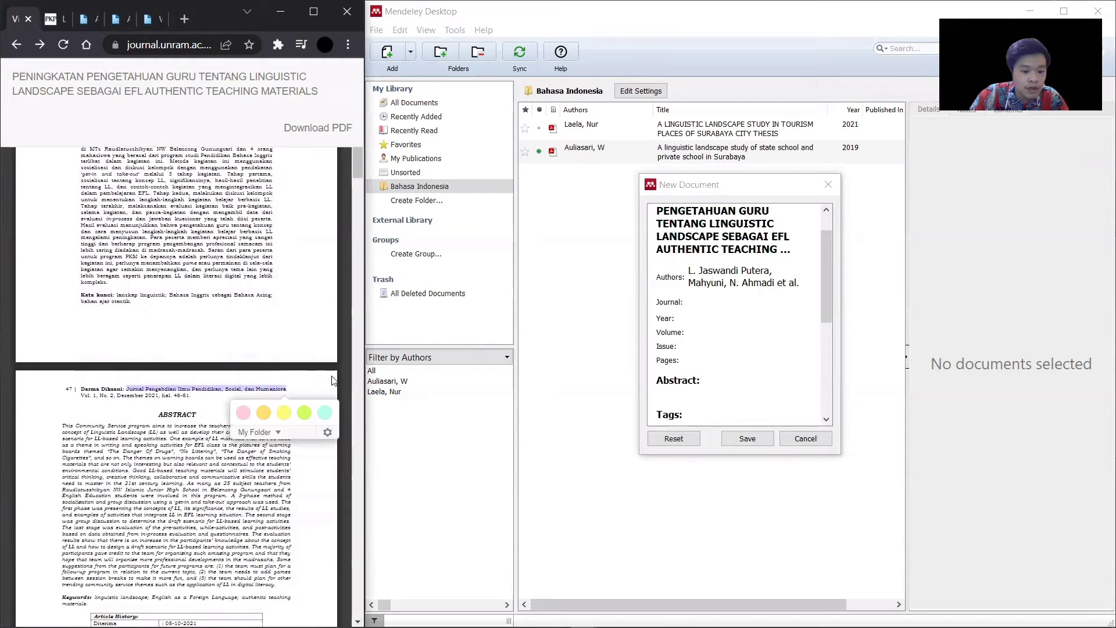
pyautogui.click(700, 304)
pyautogui.hotkey('ctrl', 'v')
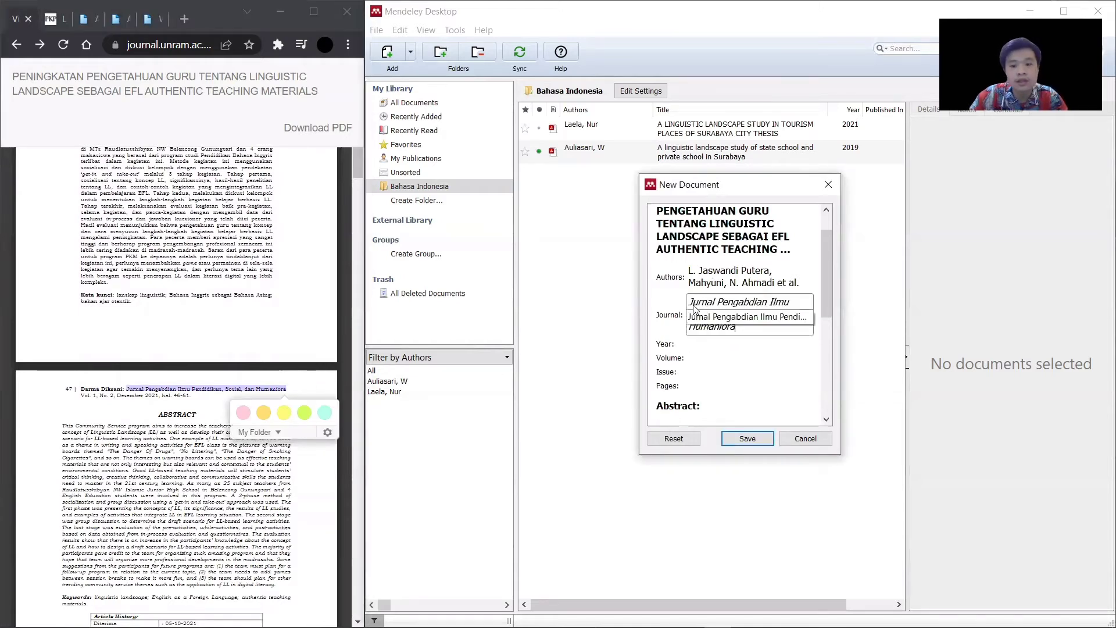
# - Set the new entry's year to 2021, volume to 1, issue to 2 and pages to 46-61
pyautogui.click(699, 347)
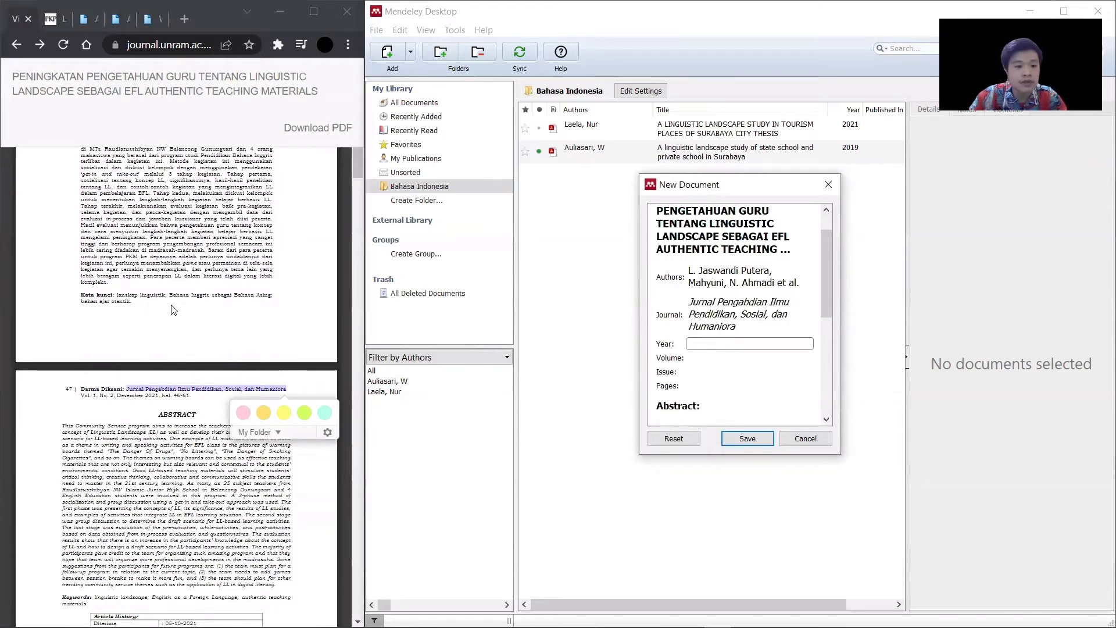
pyautogui.click(178, 265)
pyautogui.click(716, 344)
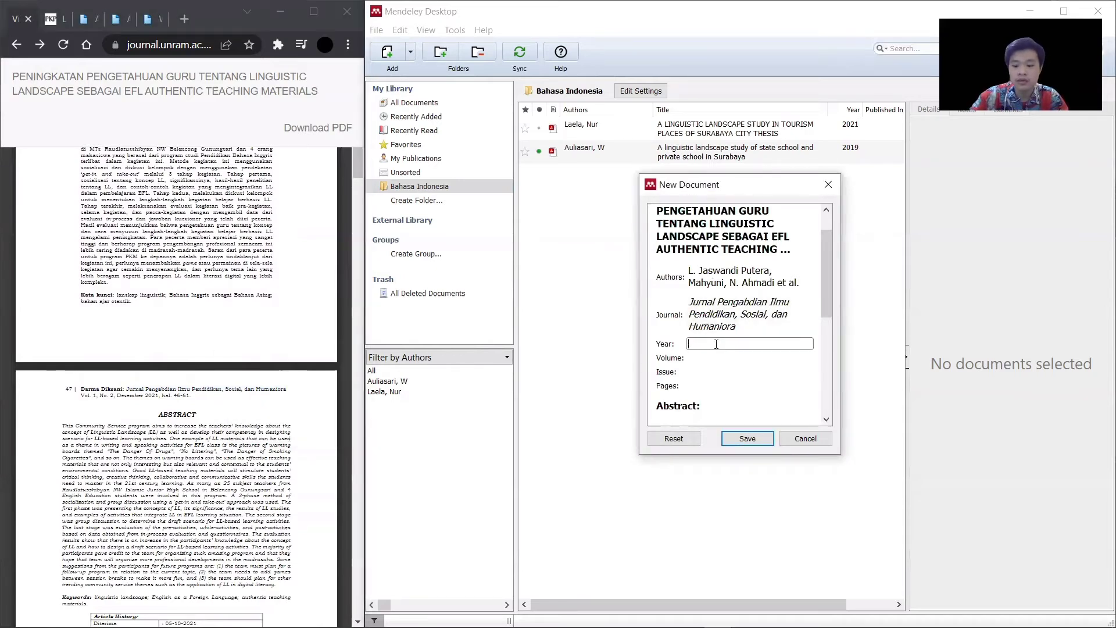
pyautogui.click(705, 353)
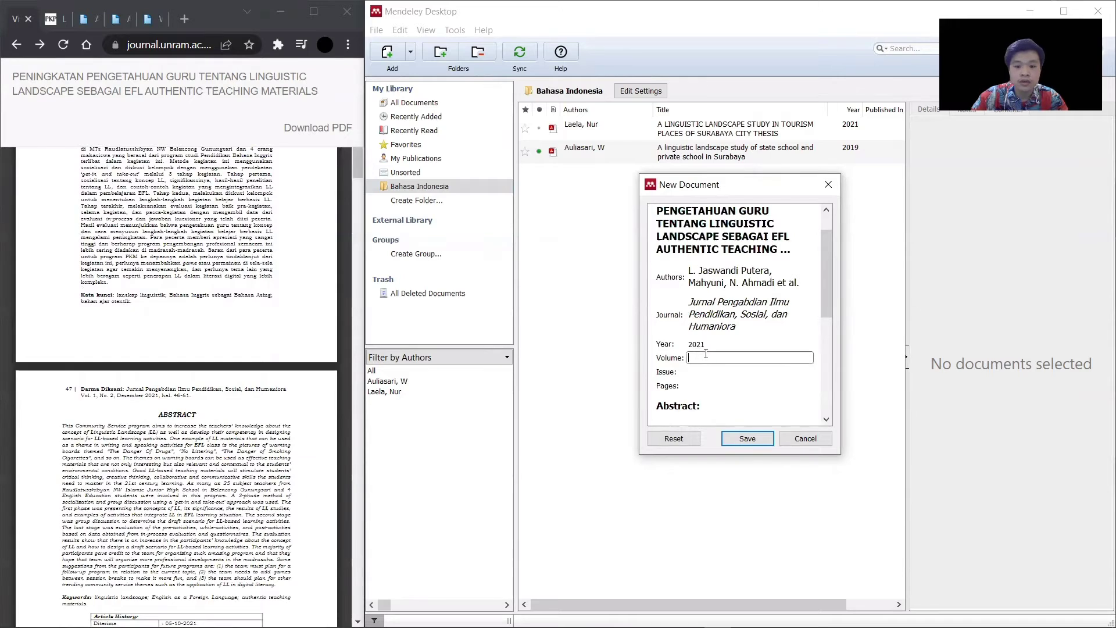
pyautogui.click(713, 373)
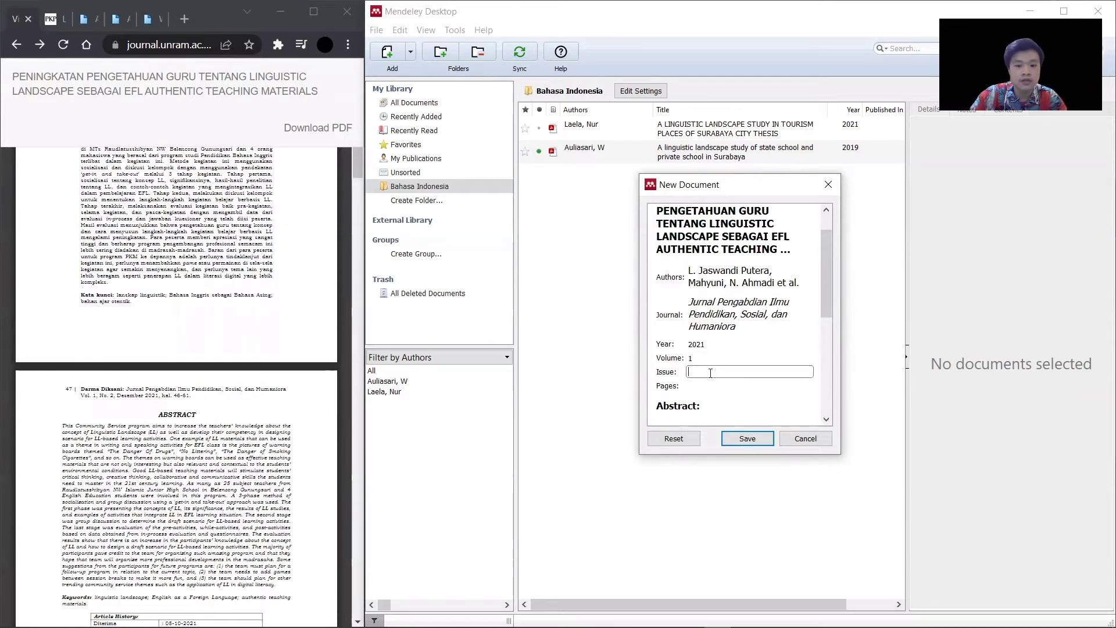
pyautogui.click(719, 385)
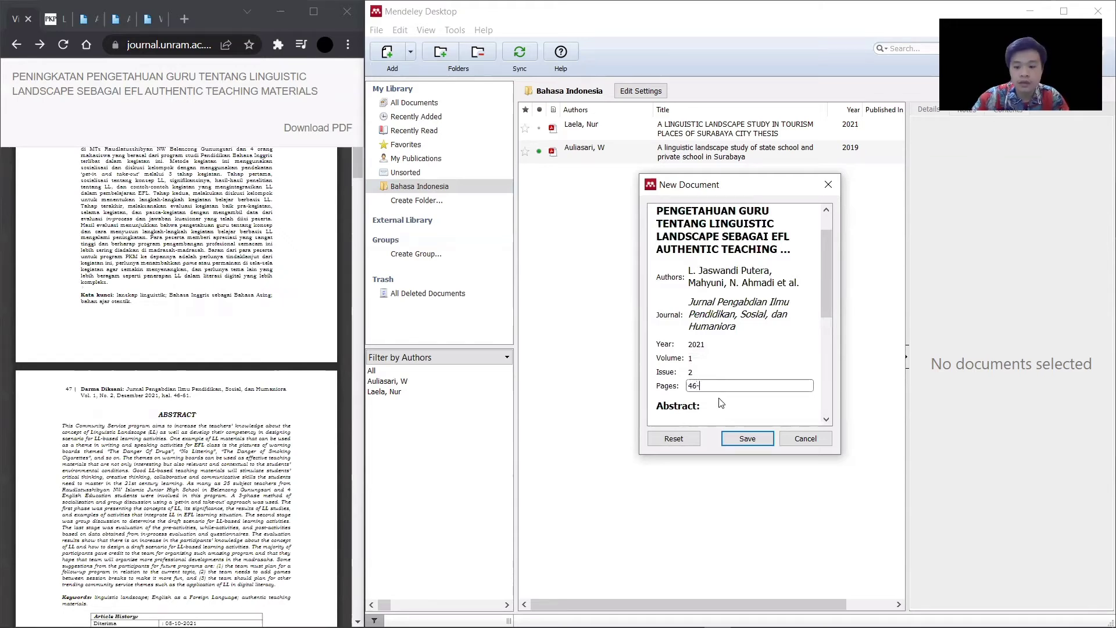
# - Copy the full Indonesian abstract, without the keyword line, from the article PDF into the new entry's abstract
pyautogui.scroll(-1, 721, 403)
pyautogui.click(702, 351)
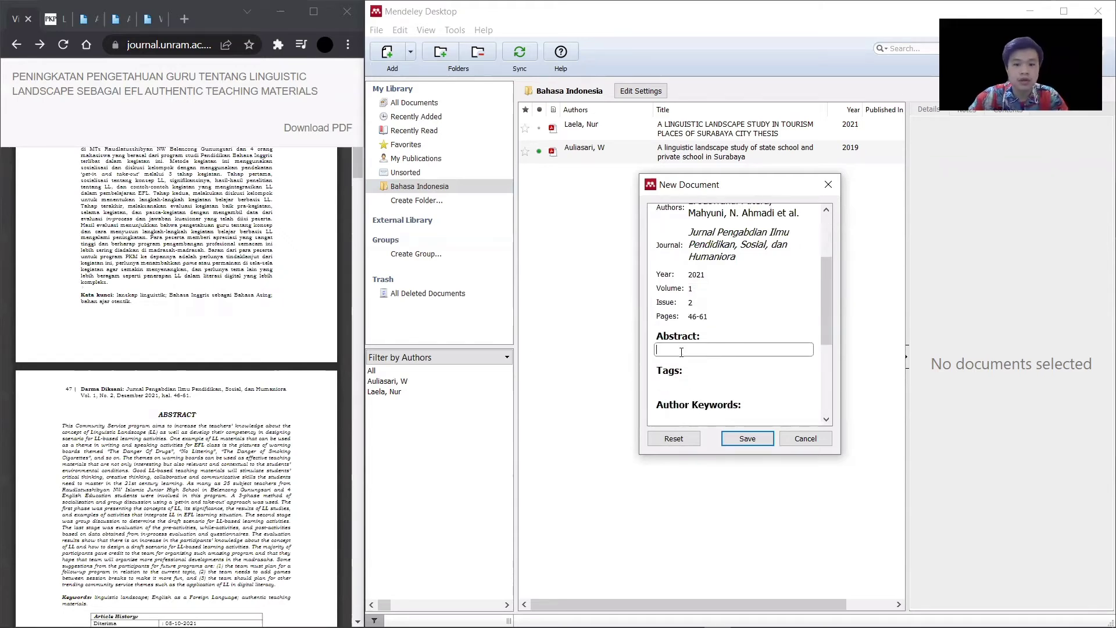
pyautogui.scroll(4, 236, 331)
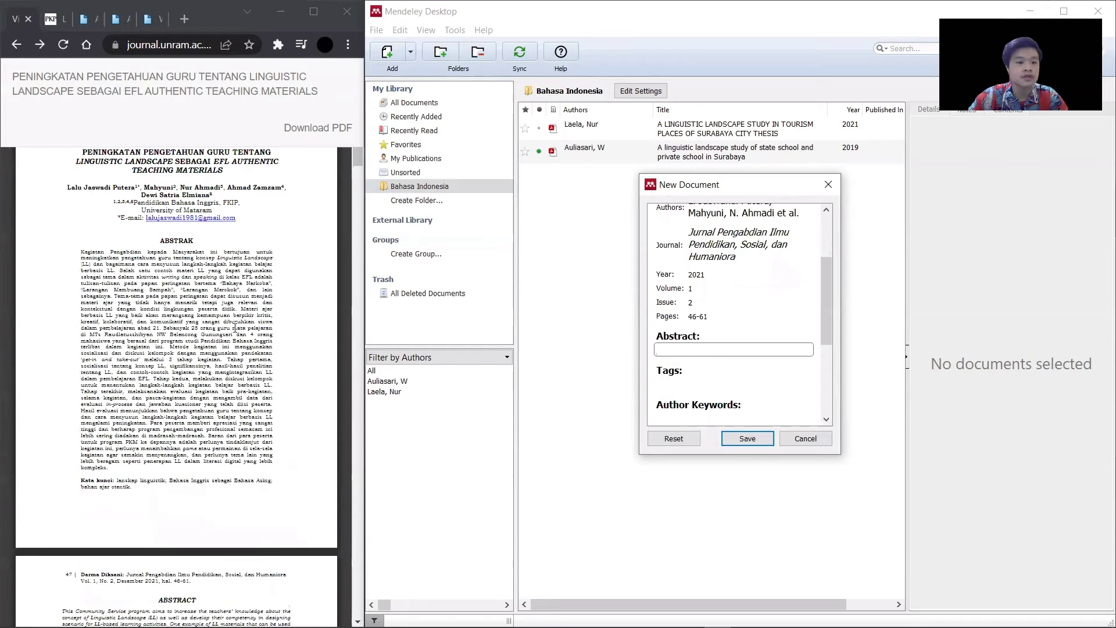
pyautogui.keyDown('shift'); pyautogui.click(82, 286); pyautogui.keyUp('shift')
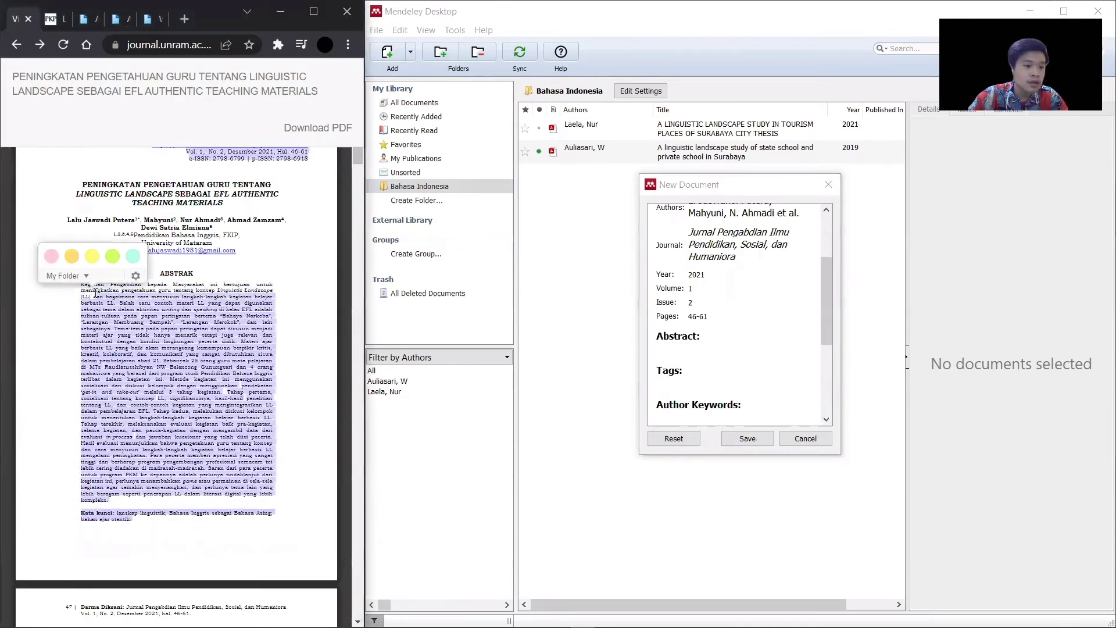
pyautogui.click(86, 291)
pyautogui.moveTo(82, 284)
pyautogui.mouseDown()
pyautogui.moveTo(173, 395)
pyautogui.moveTo(110, 500)
pyautogui.mouseUp()
pyautogui.hotkey('ctrl', 'c')
pyautogui.click(698, 347)
pyautogui.hotkey('ctrl', 'v')
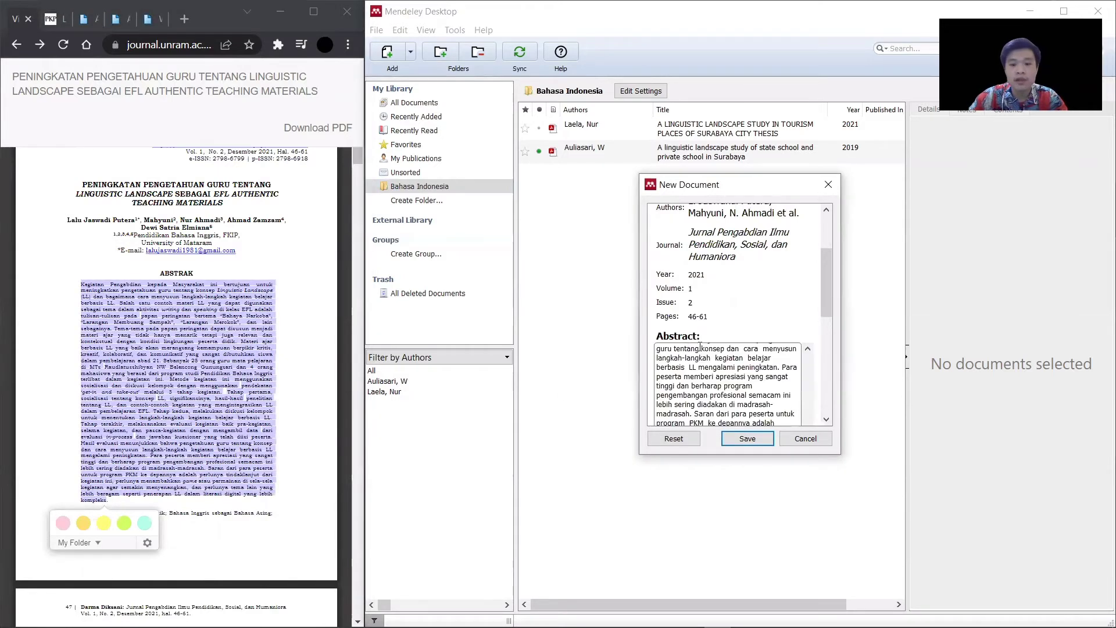
# - Copy the keywords "lanskap linguistik; Bahasa Inggris sebagai Bahasa Asing; bahan ajar otentik" from the PDF into the new entry's URL field
pyautogui.scroll(-2, 726, 345)
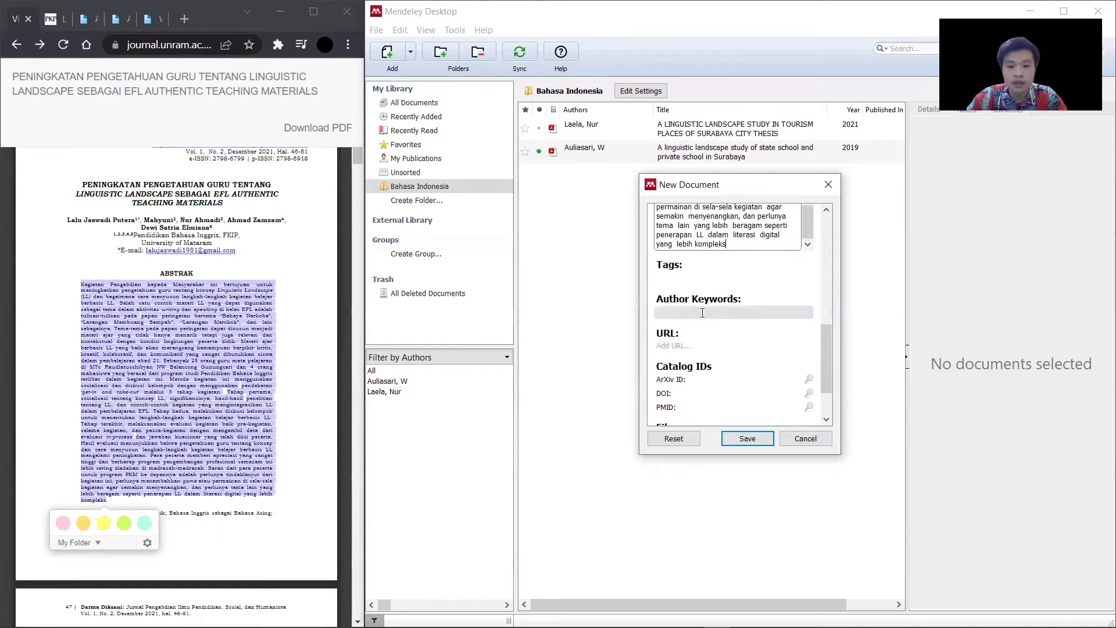
pyautogui.click(714, 311)
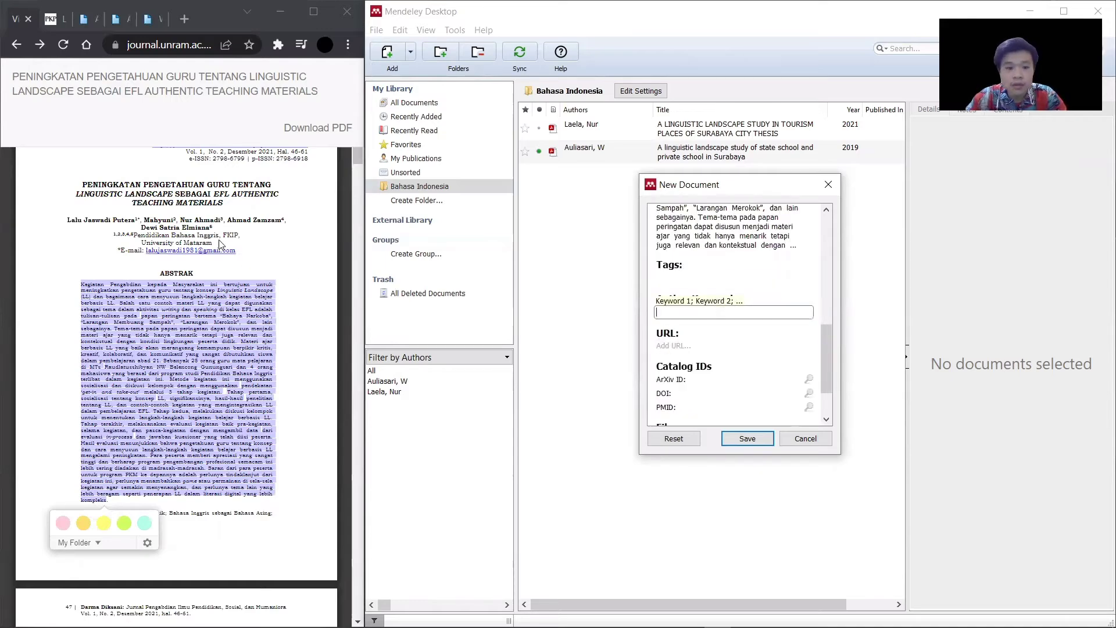
pyautogui.click(218, 220)
pyautogui.scroll(-2, 216, 361)
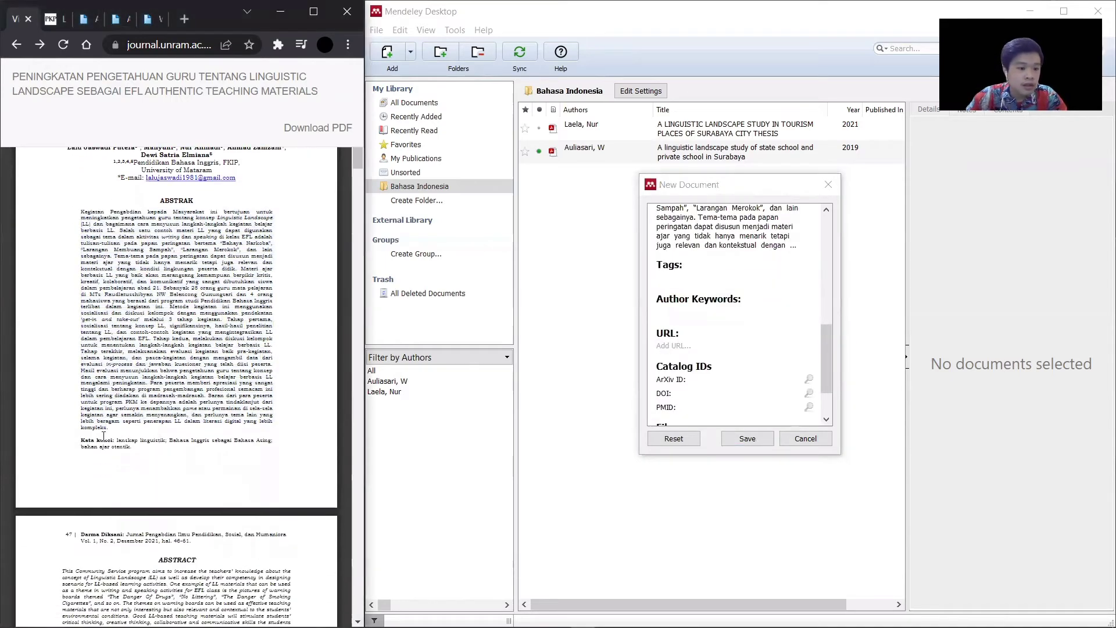
pyautogui.moveTo(127, 440); pyautogui.dragTo(137, 448)
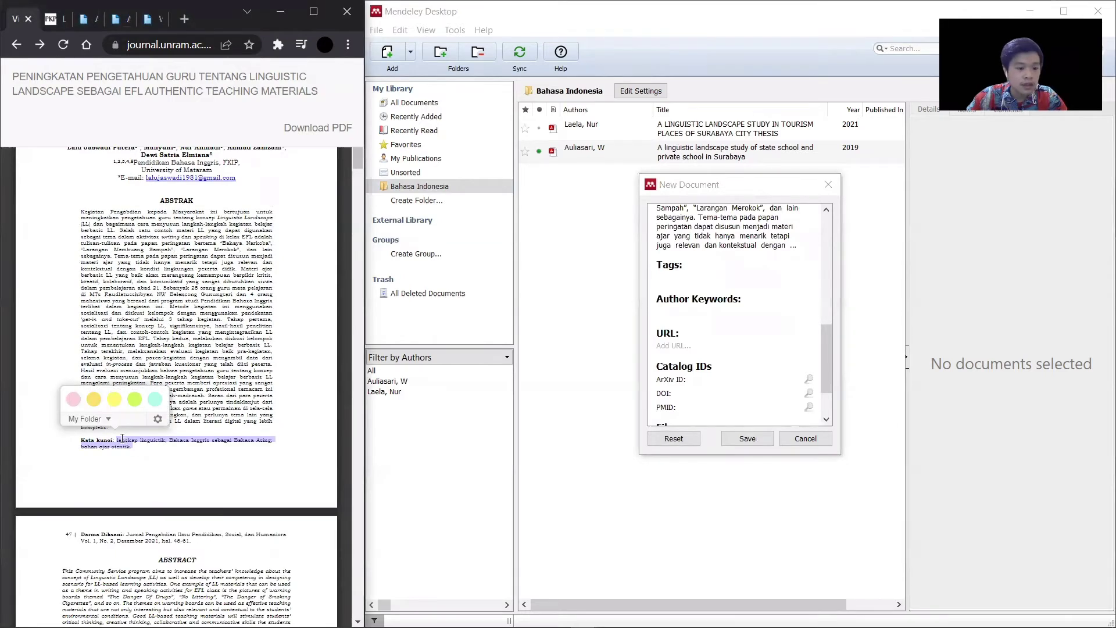
pyautogui.click(119, 439)
pyautogui.moveTo(118, 439); pyautogui.dragTo(125, 444)
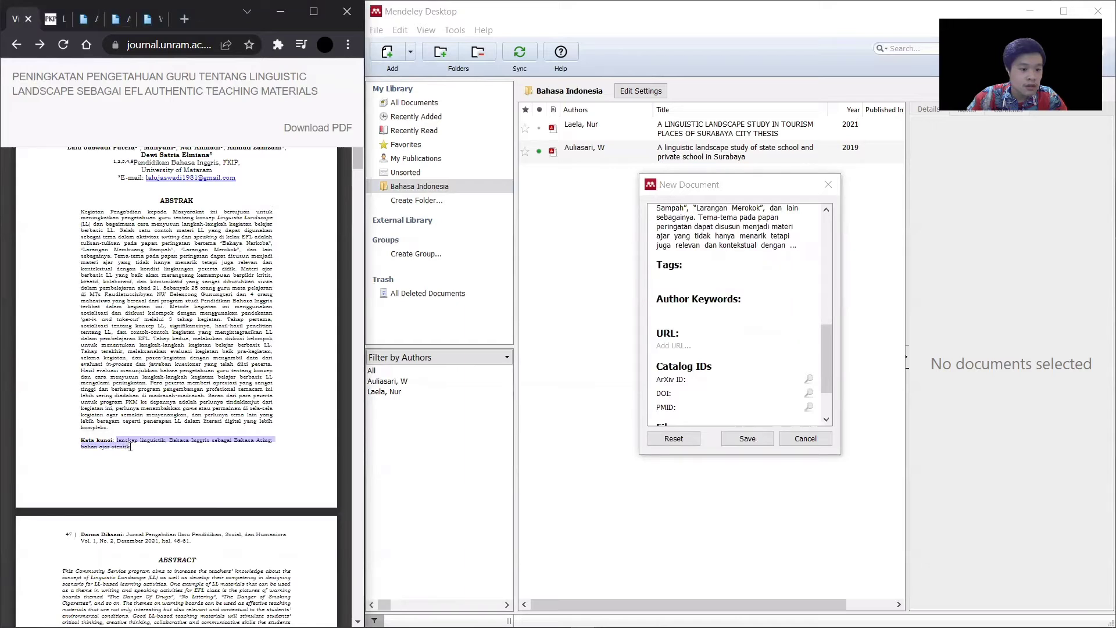
pyautogui.click(669, 344)
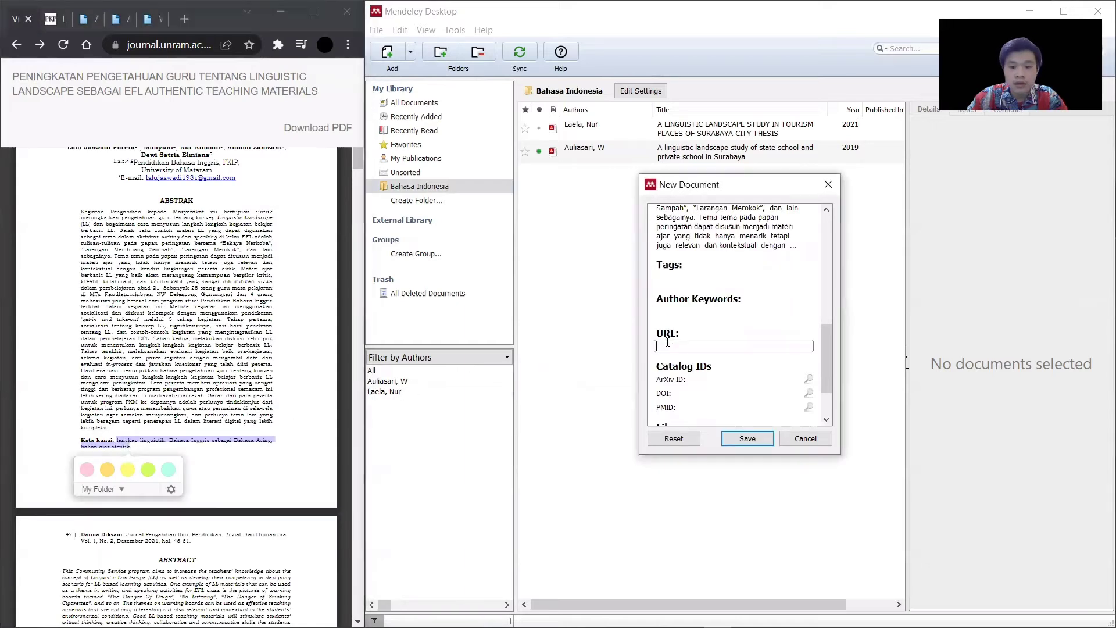
pyautogui.hotkey('ctrl', 'v')
pyautogui.scroll(-2, 721, 323)
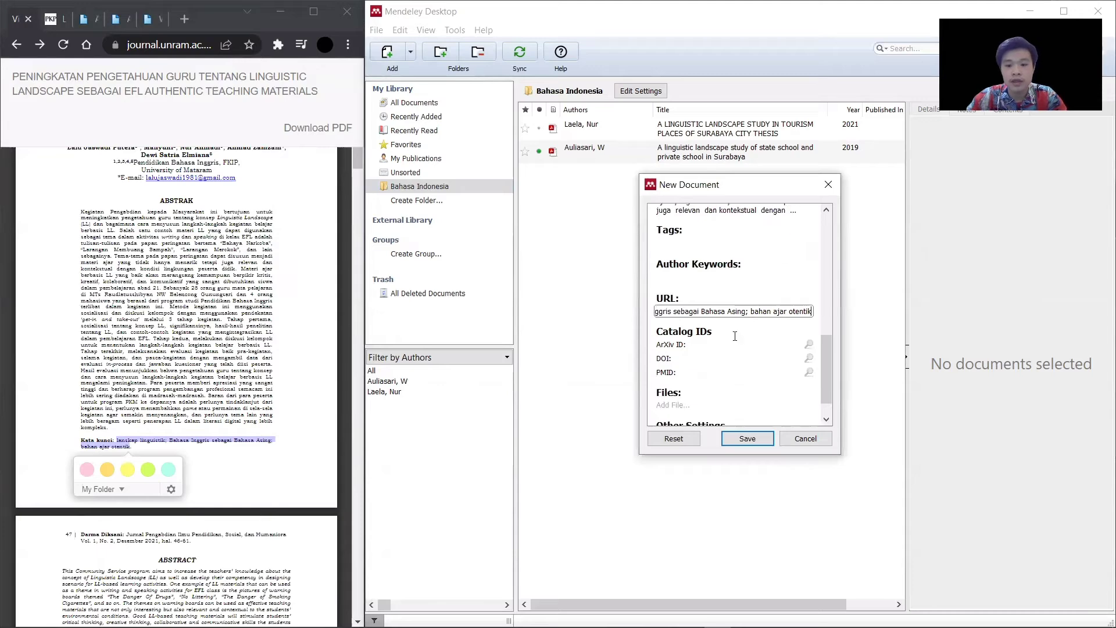
# - Check the completed journal article entry and save it to the Bahasa Indonesia folder
pyautogui.scroll(10, 727, 322)
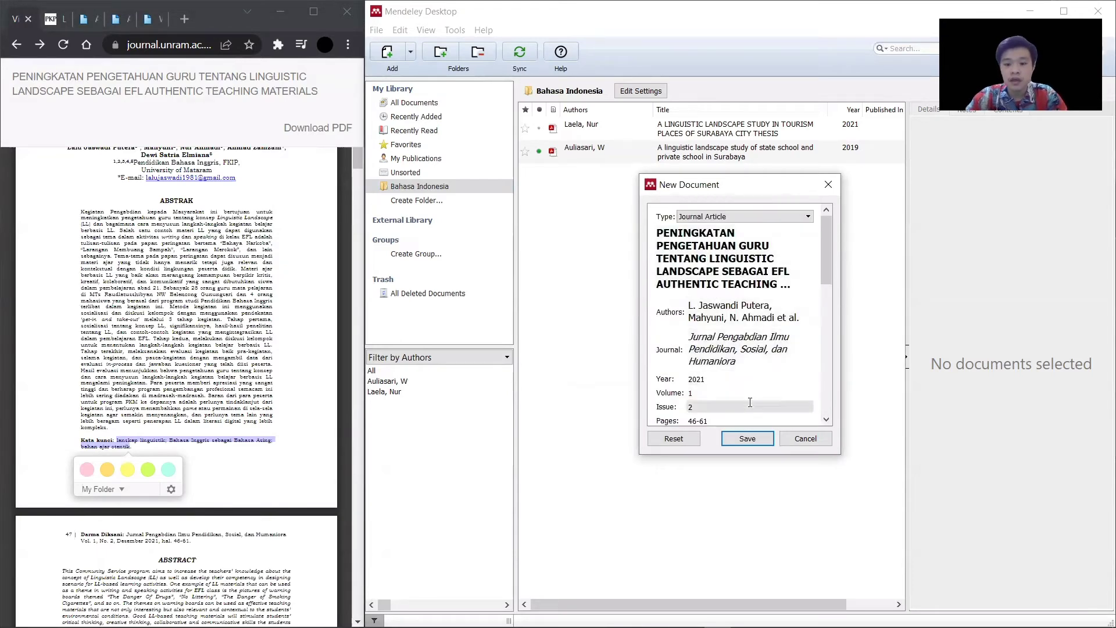
pyautogui.click(755, 441)
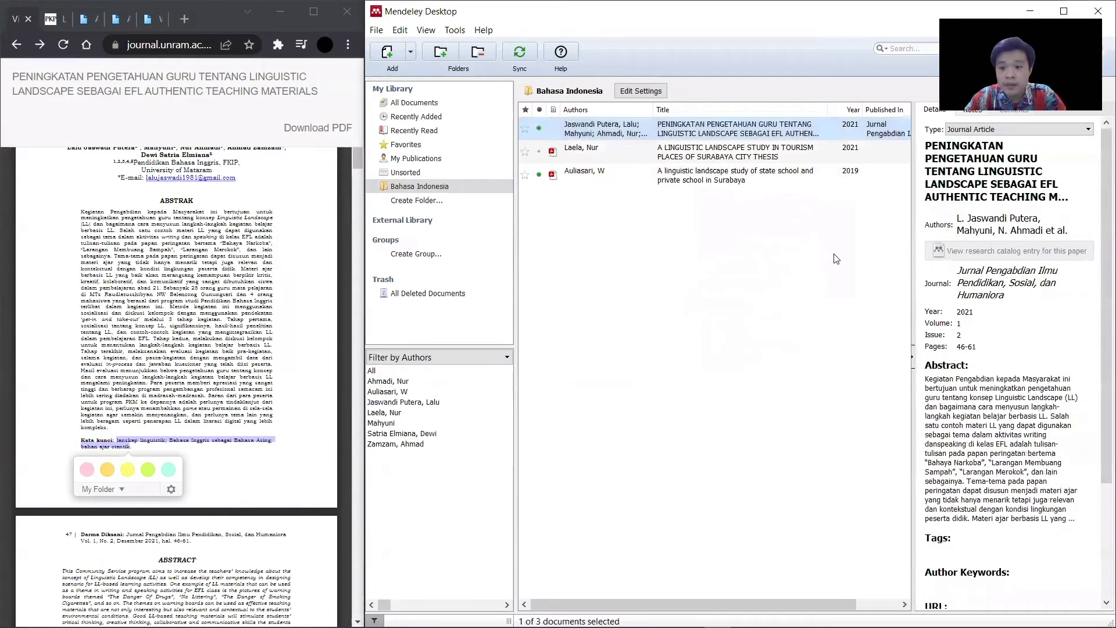
pyautogui.scroll(-3, 1006, 300)
pyautogui.scroll(3, 1006, 299)
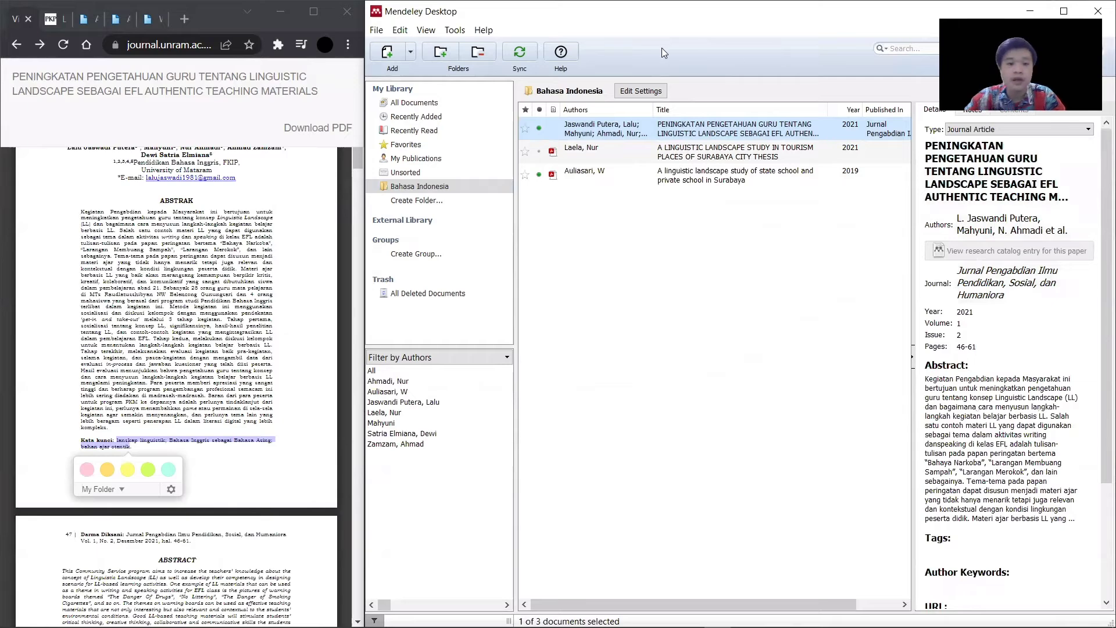
# - Add the 2.057 KB thesis PDF from the B. Indo directory to the Bahasa Indonesia folder and review its imported details
pyautogui.click(410, 52)
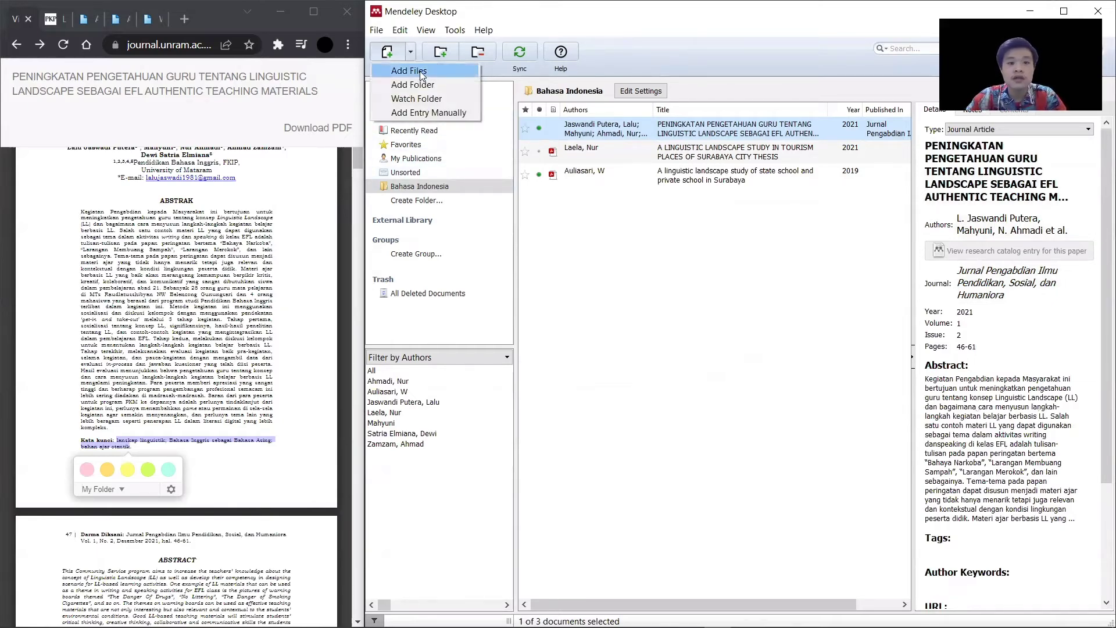
pyautogui.click(419, 71)
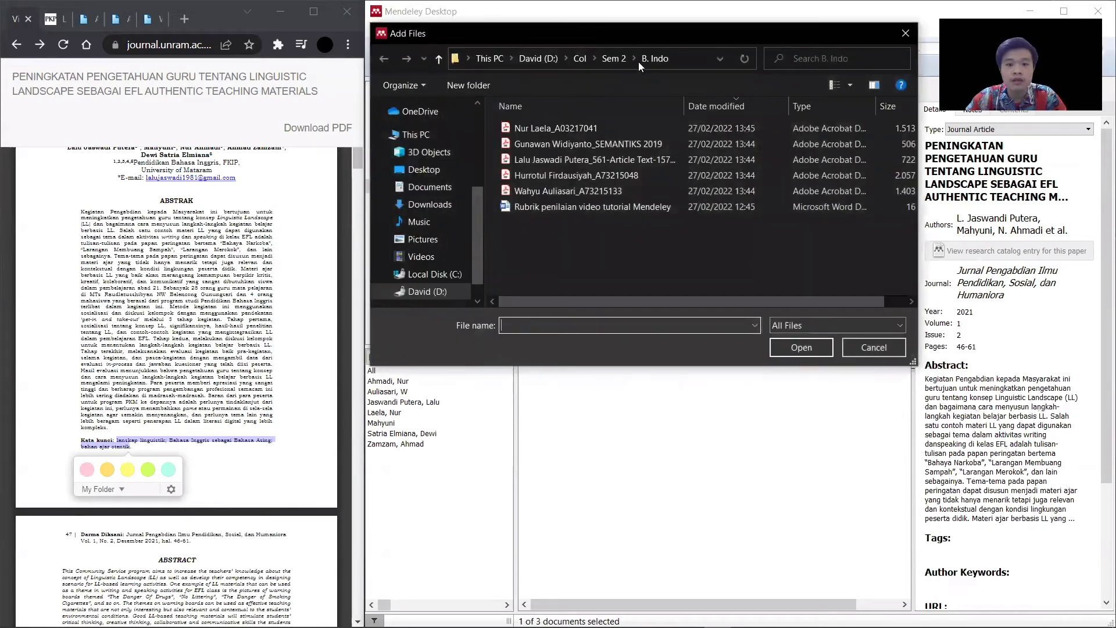
pyautogui.doubleClick(587, 177)
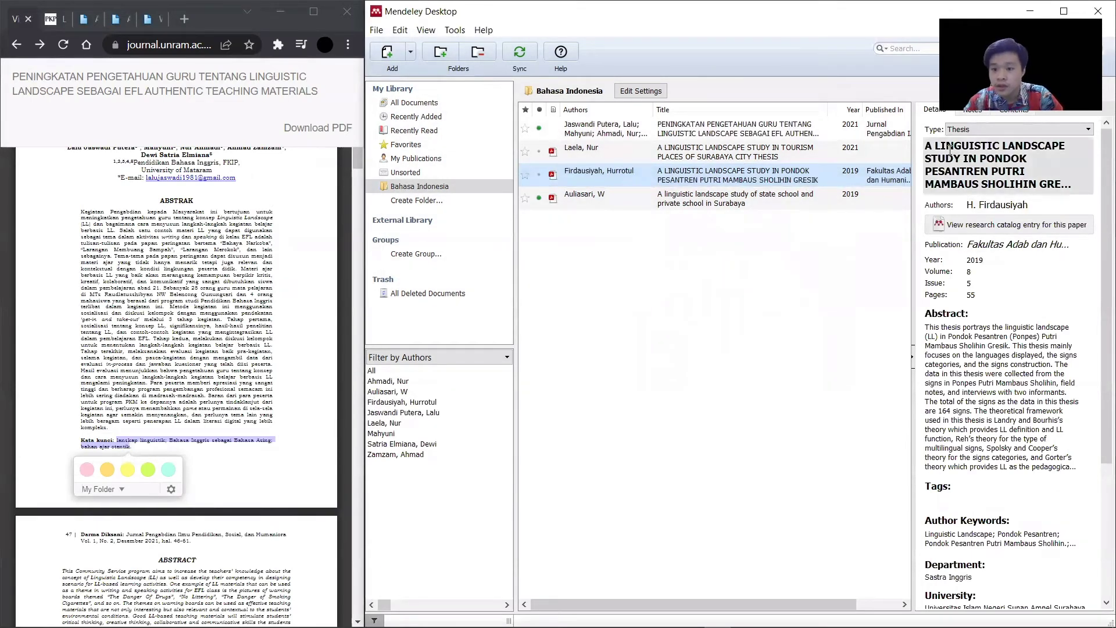
pyautogui.scroll(-3, 996, 250)
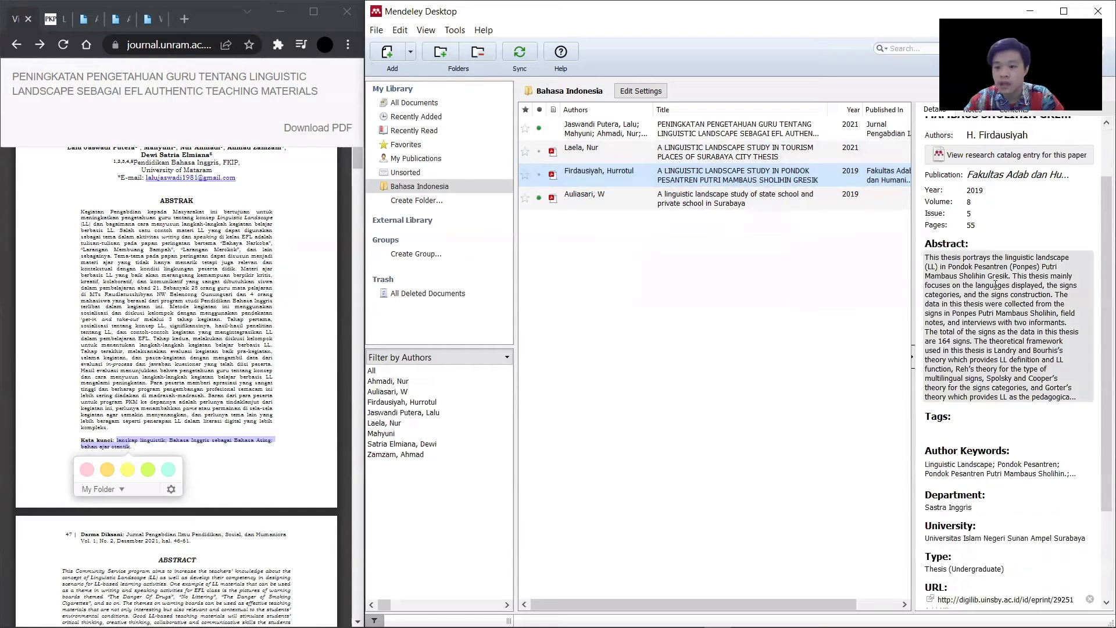
pyautogui.scroll(3, 996, 250)
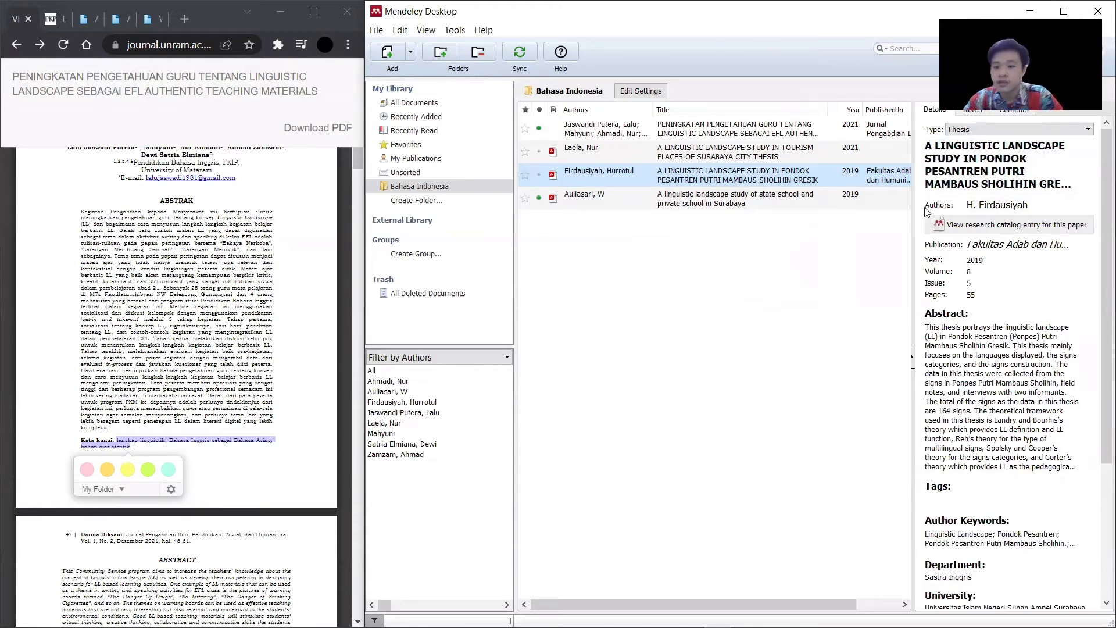
pyautogui.scroll(-3, 1015, 347)
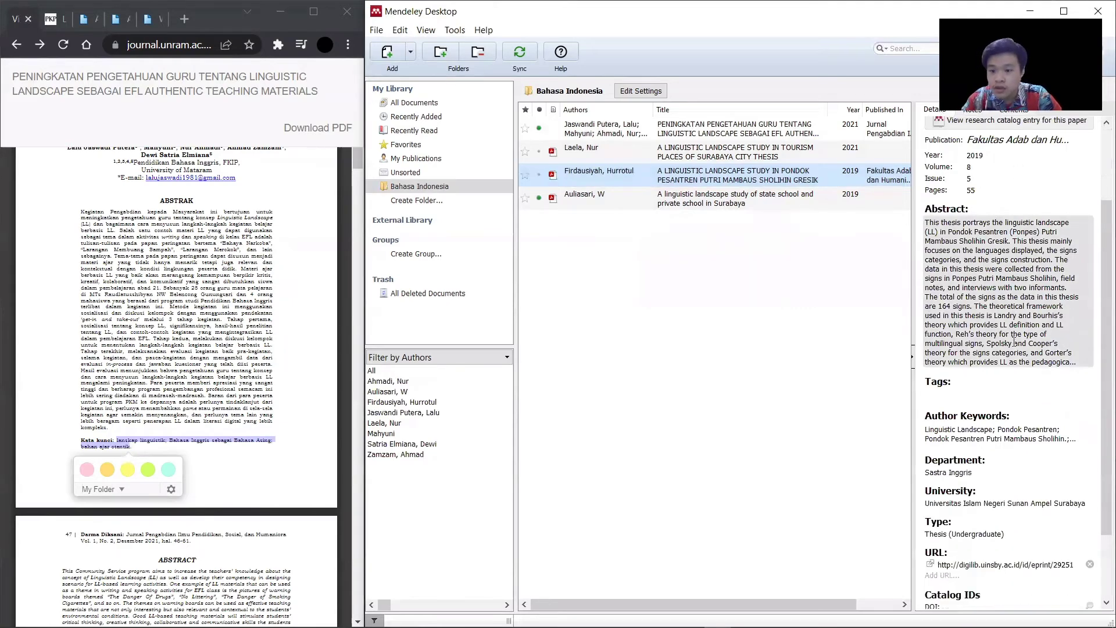
pyautogui.scroll(3, 1014, 343)
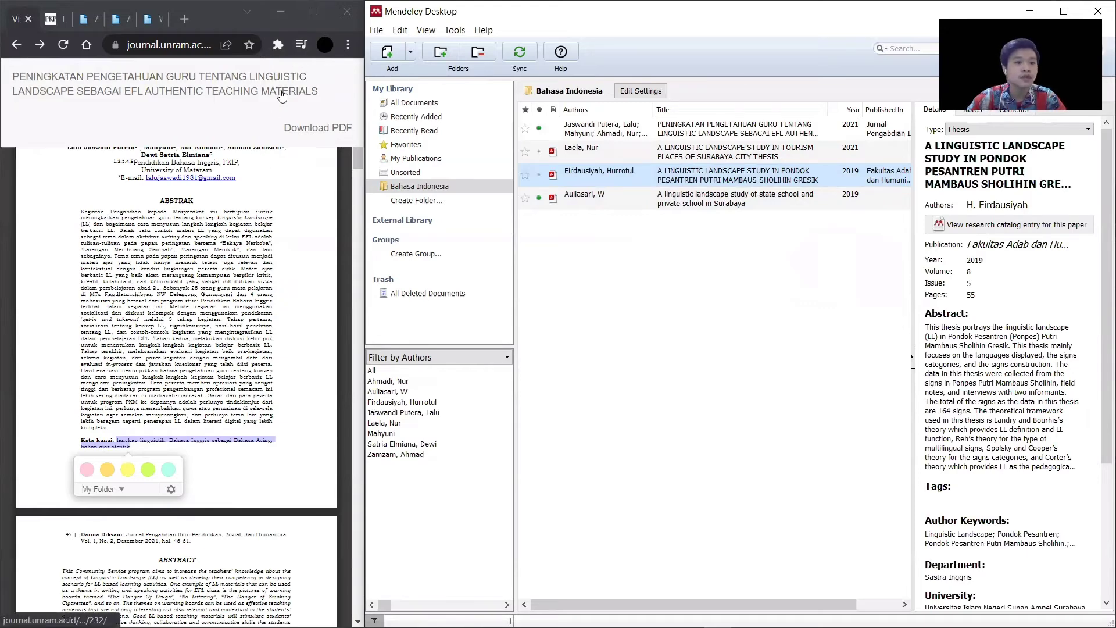
# - Switch to the browser in full-screen width and show the SEMANTIKS article "Lanskap Linguistik di Museum Radya Pustaka Surakarta"
pyautogui.click(309, 29)
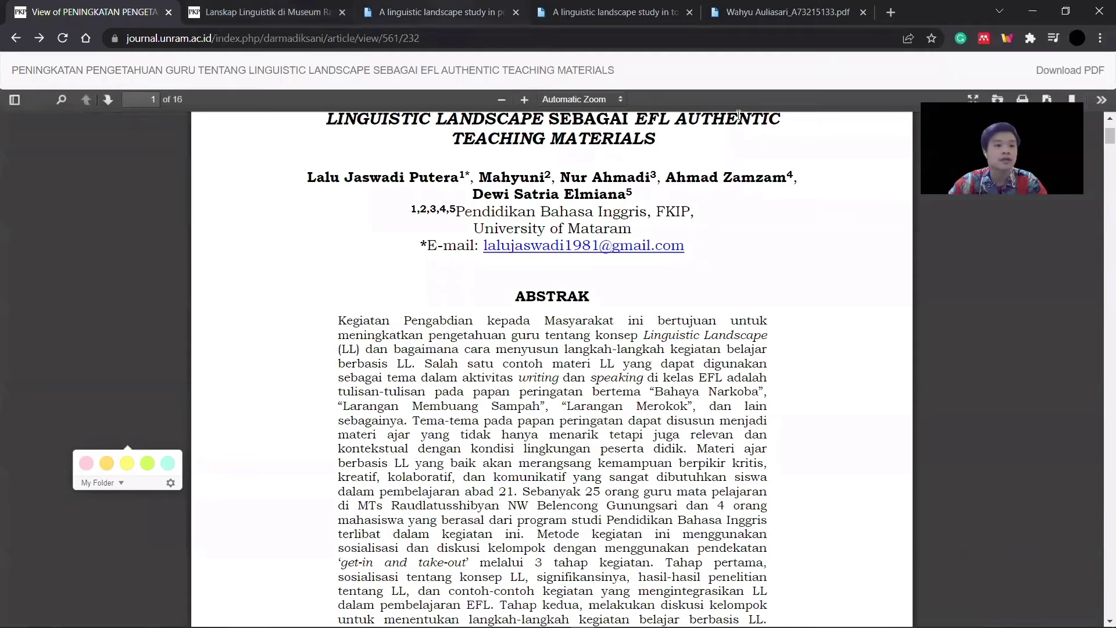
pyautogui.click(220, 6)
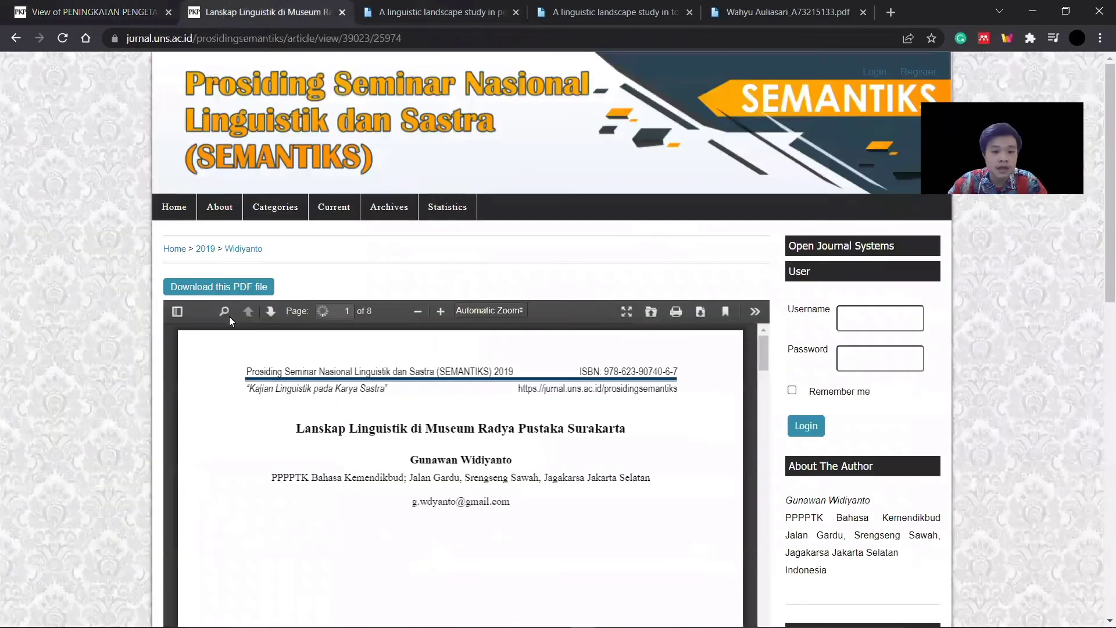
pyautogui.scroll(-1, 171, 303)
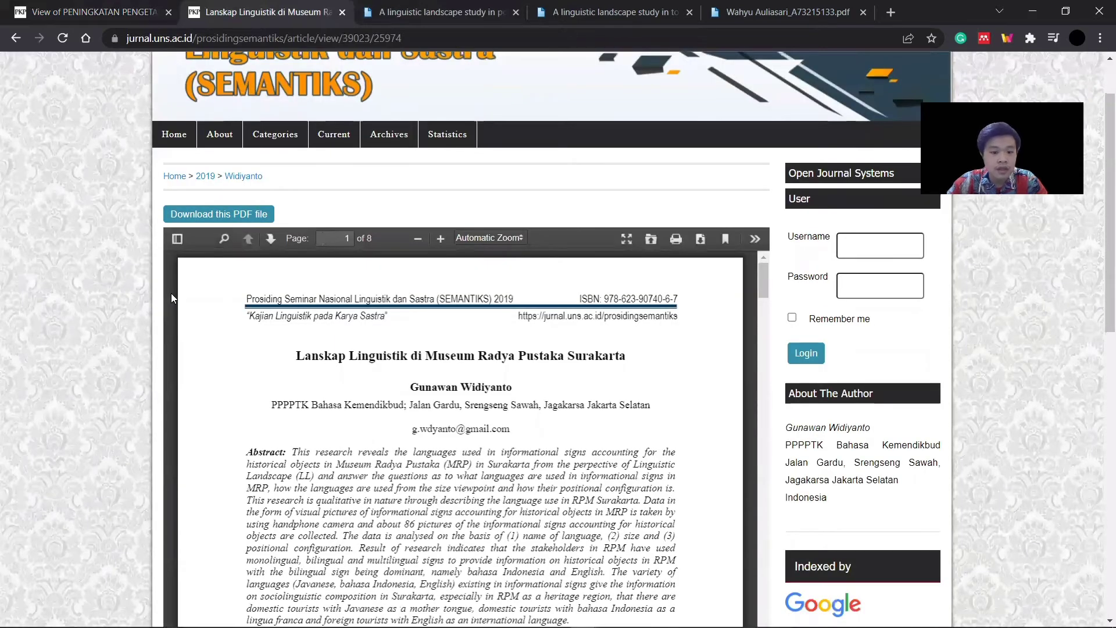
pyautogui.scroll(1, 121, 271)
pyautogui.scroll(-2, 116, 258)
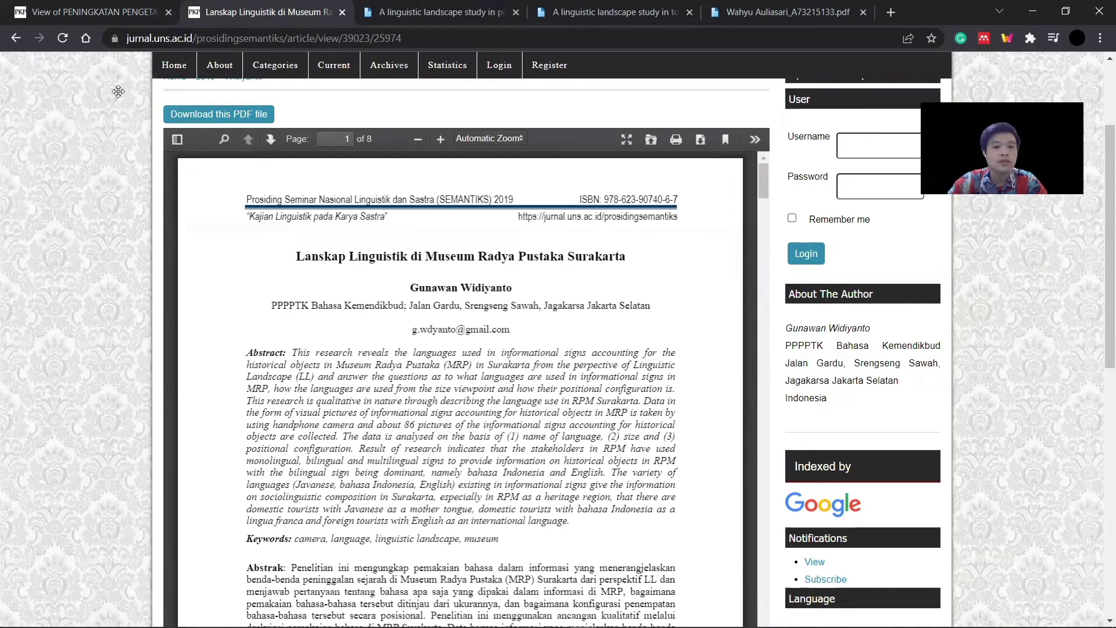
pyautogui.moveTo(1029, 147); pyautogui.dragTo(118, 91)
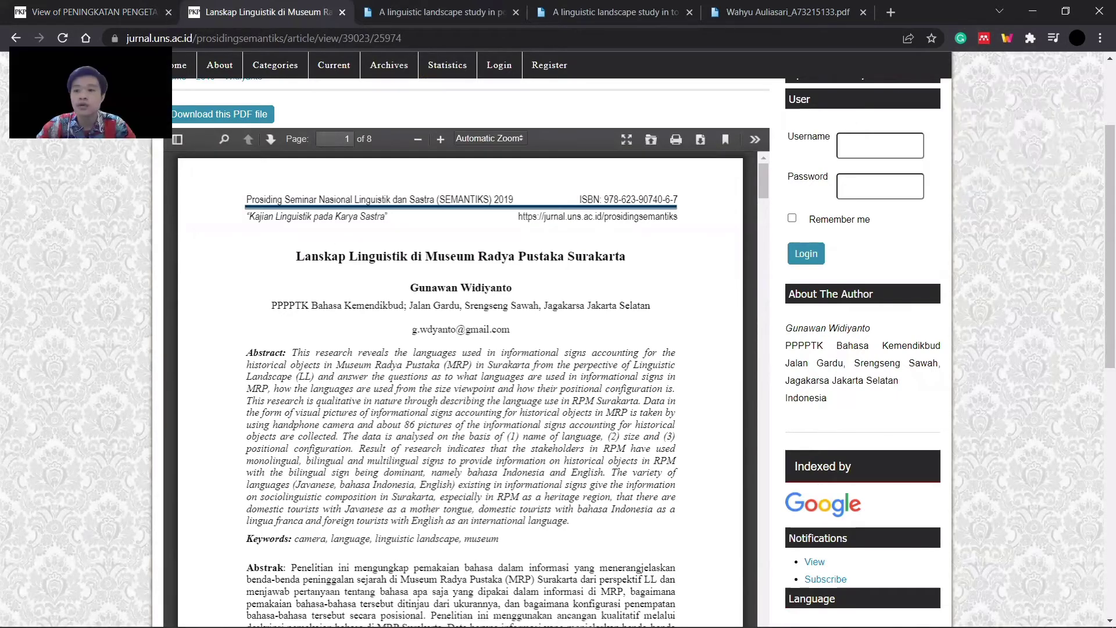
# - Import the article page "Lanskap Linguistik di Museum Radya Pustaka Surakarta" into the Bahasa Indonesia collection with the Mendeley web importer
pyautogui.click(984, 39)
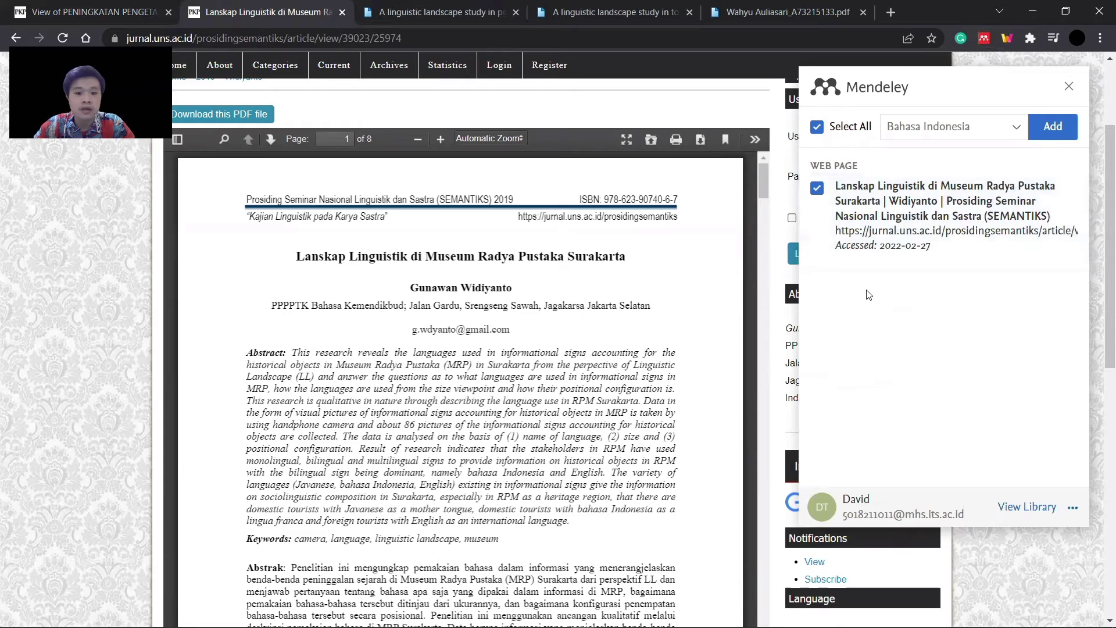
pyautogui.click(820, 188)
pyautogui.click(821, 188)
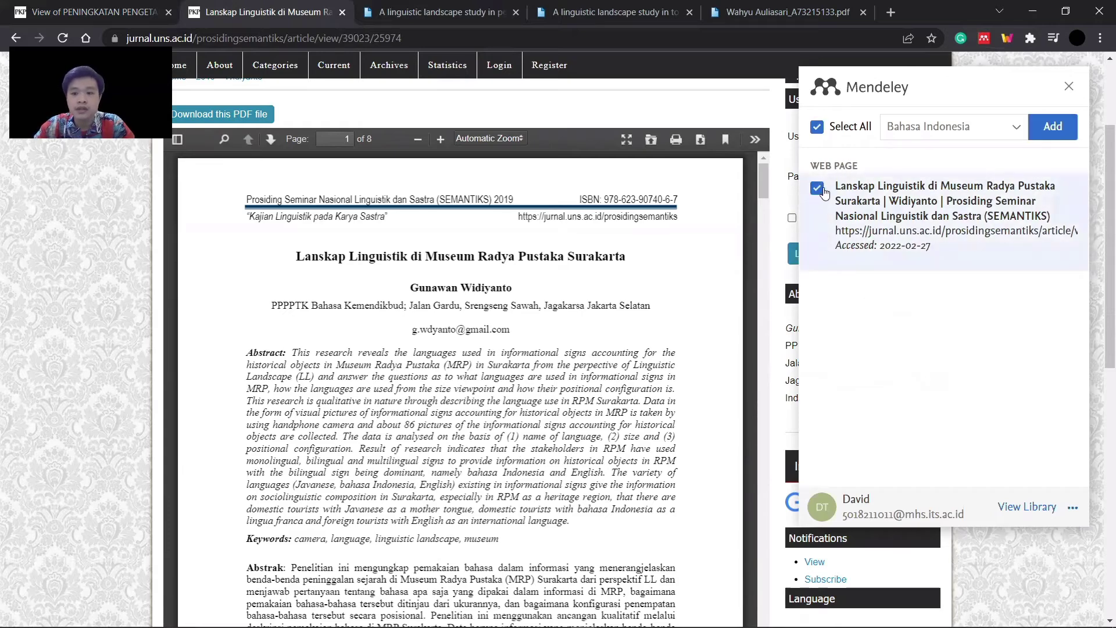
pyautogui.click(1009, 134)
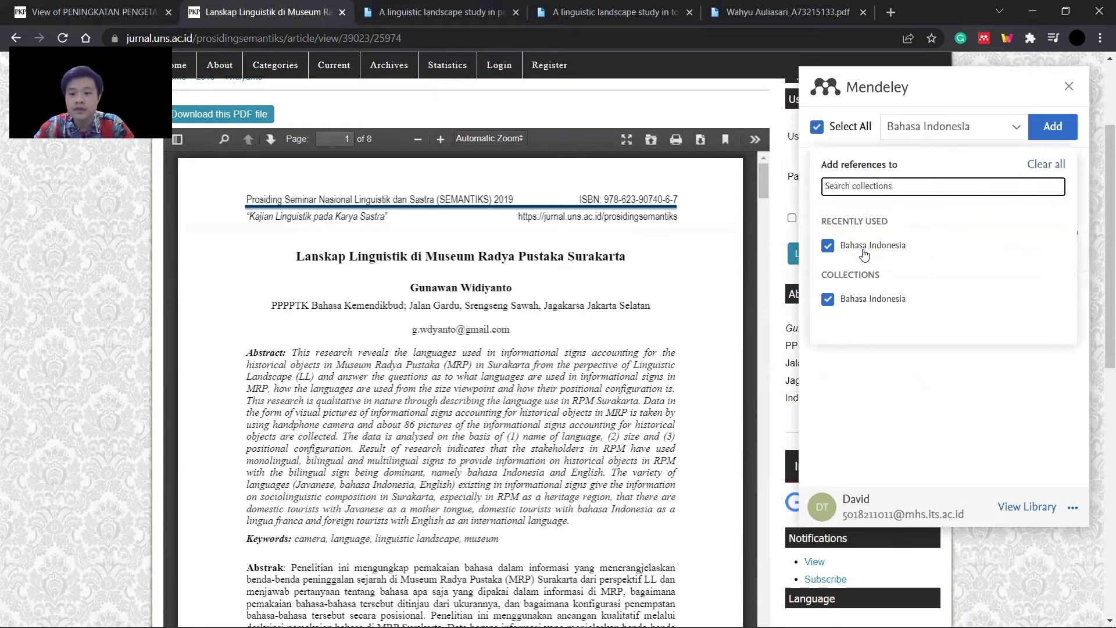
pyautogui.click(927, 375)
pyautogui.click(1061, 133)
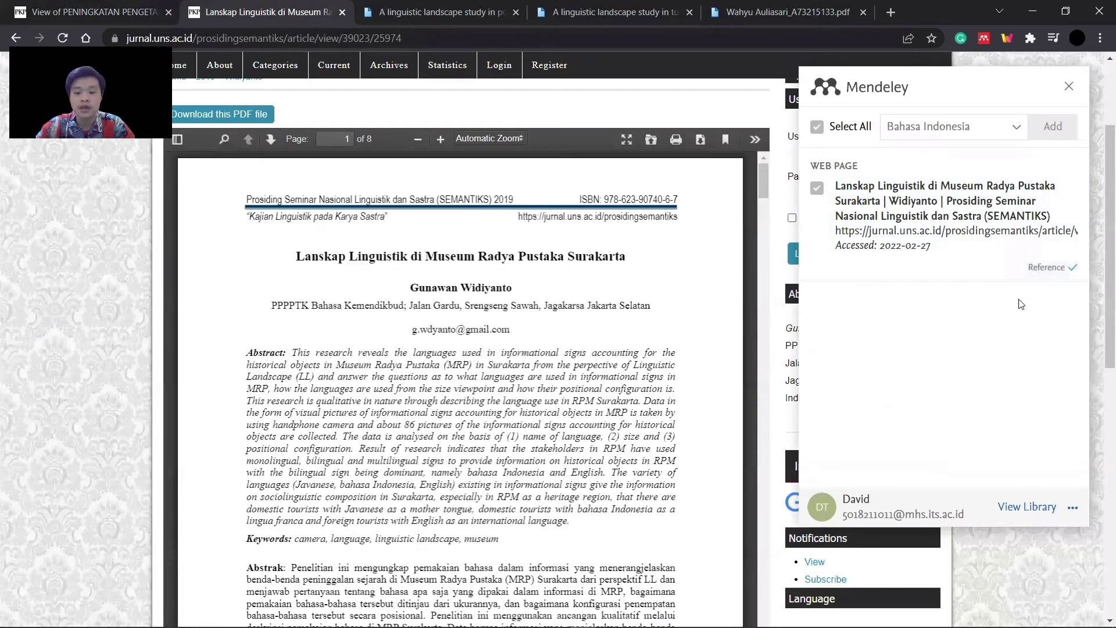
# - Open the online library's Bahasa Indonesia collection and review the details of the newly imported museum article entry
pyautogui.click(1012, 508)
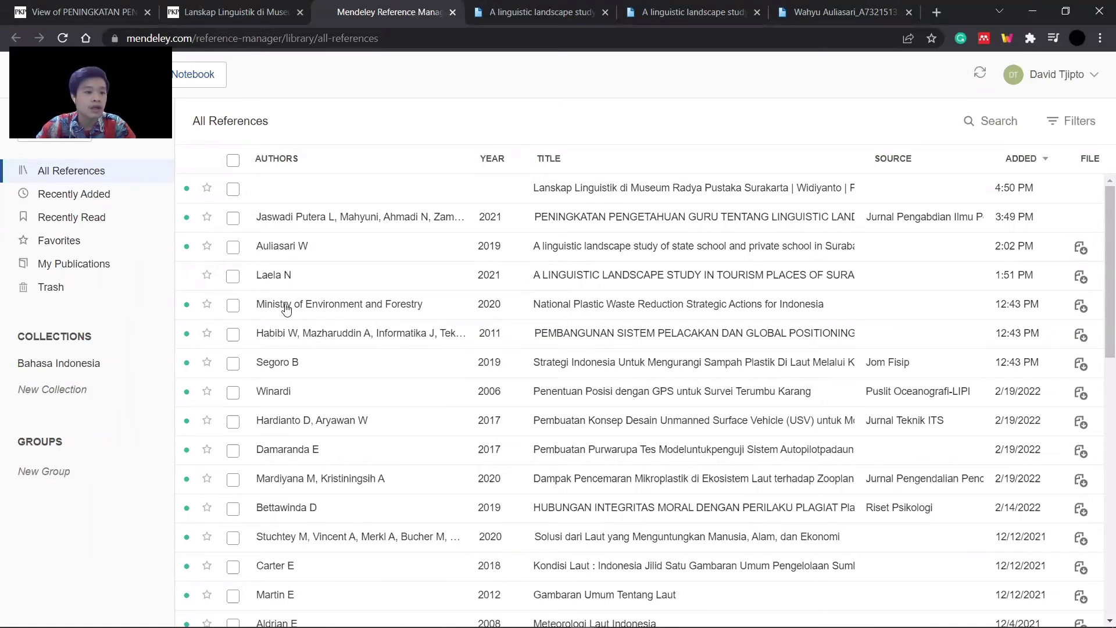
pyautogui.click(87, 365)
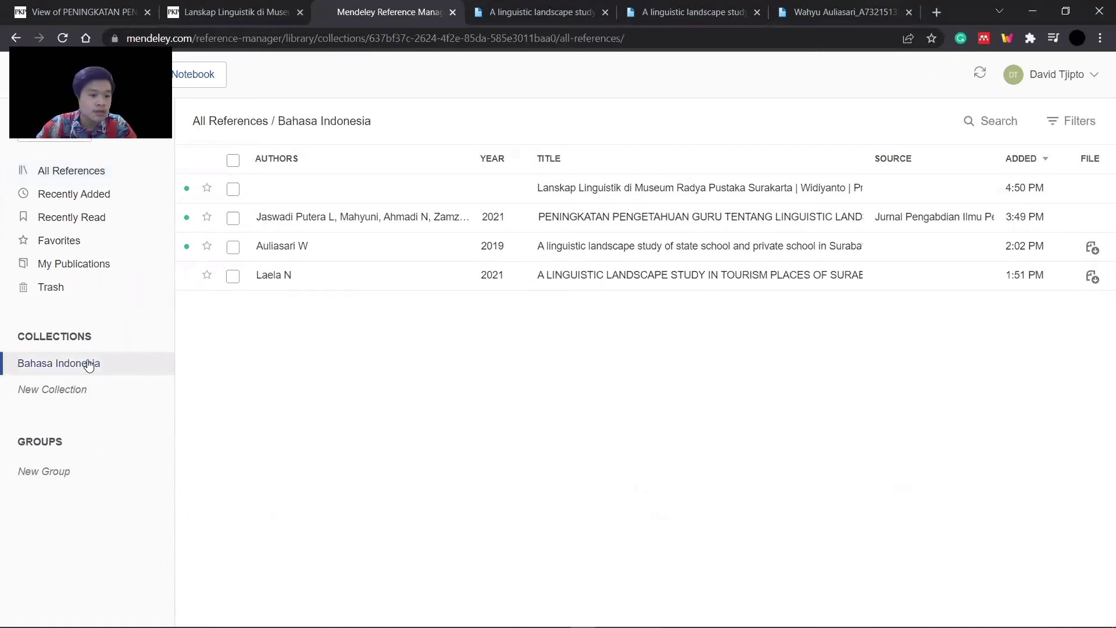
pyautogui.click(537, 189)
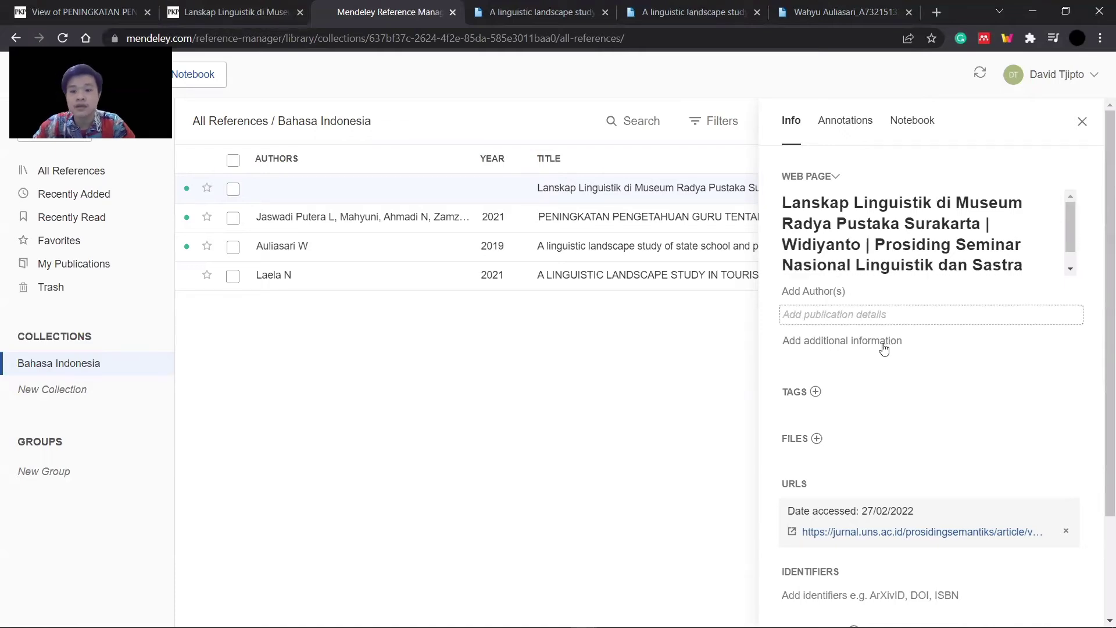
pyautogui.scroll(-2, 905, 328)
pyautogui.scroll(2, 908, 314)
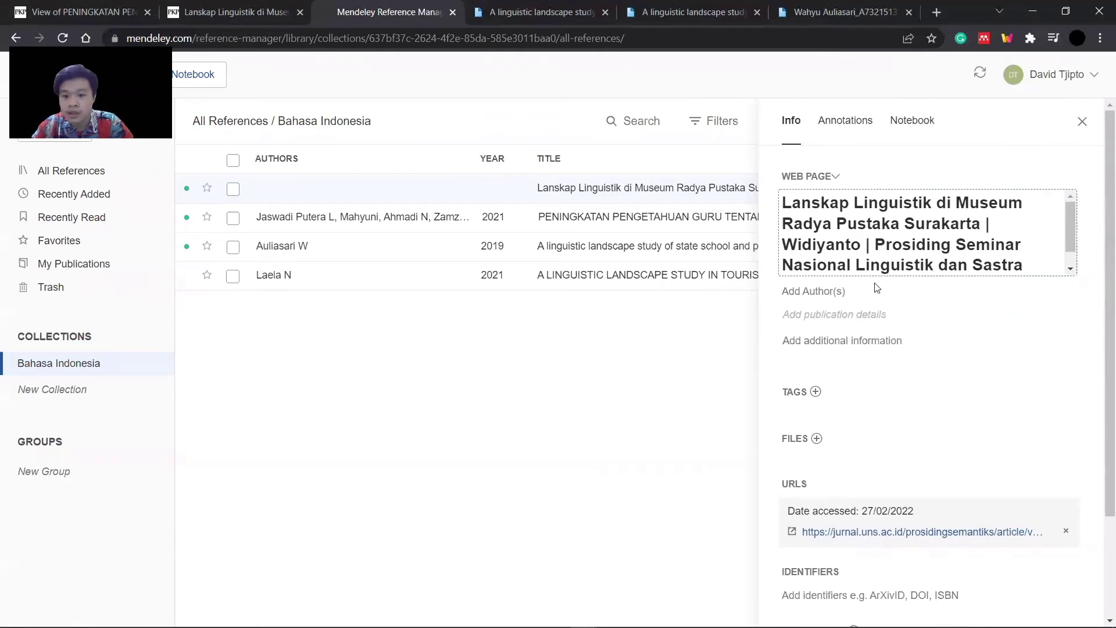
pyautogui.scroll(-3, 884, 290)
pyautogui.scroll(2, 910, 311)
pyautogui.scroll(-2, 924, 325)
pyautogui.scroll(2, 934, 374)
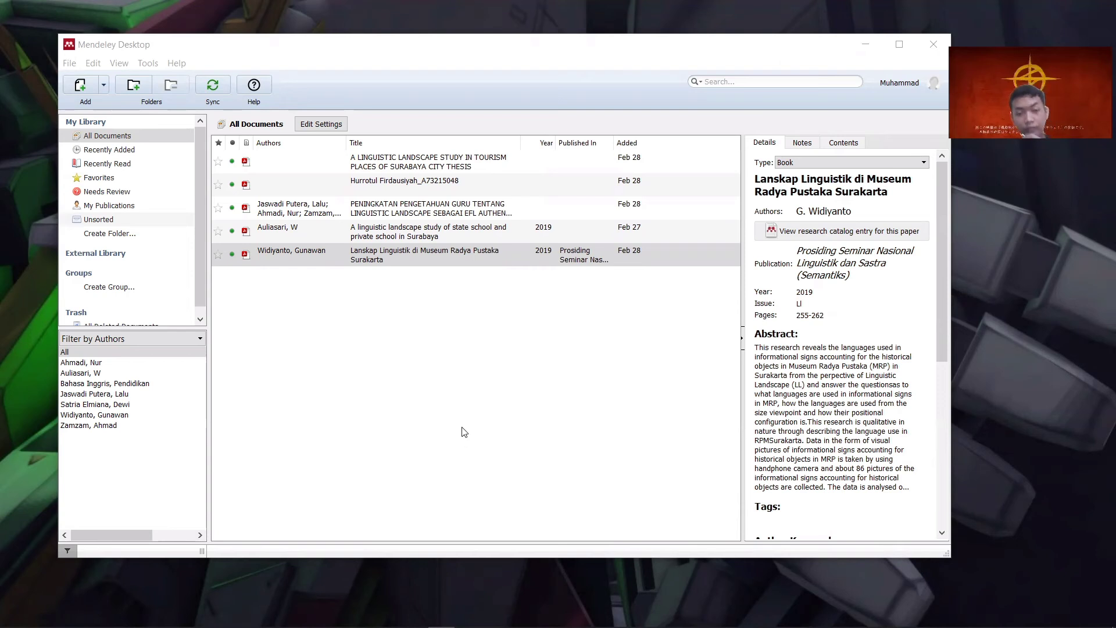
# - Check in Mendeley Desktop whether the MS Word plugin is installed
pyautogui.click(559, 49)
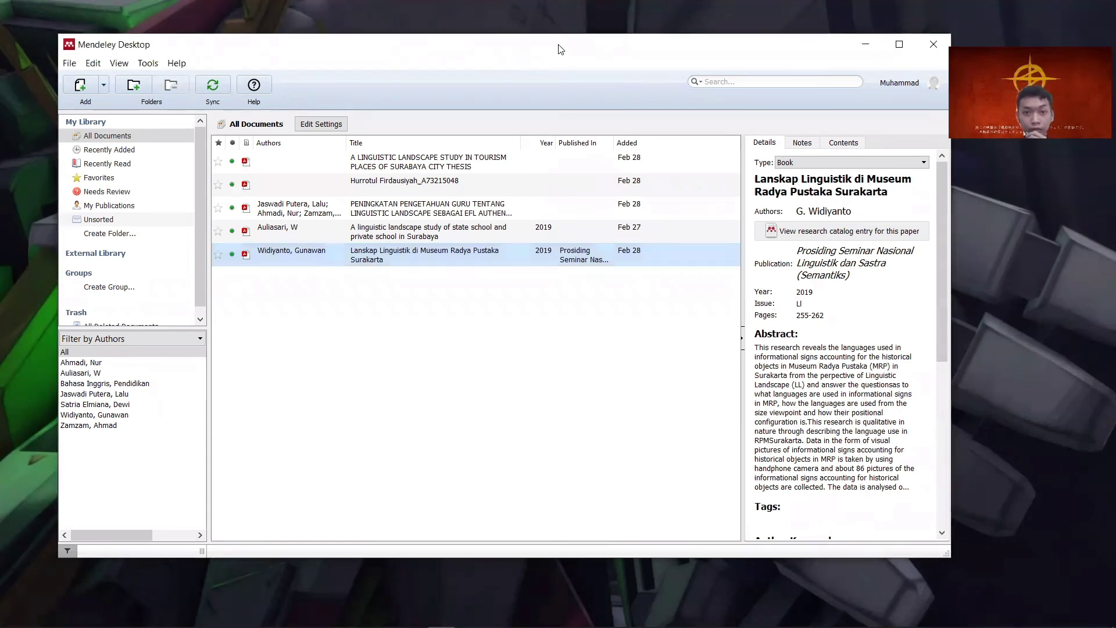
pyautogui.moveTo(476, 54); pyautogui.dragTo(489, 59)
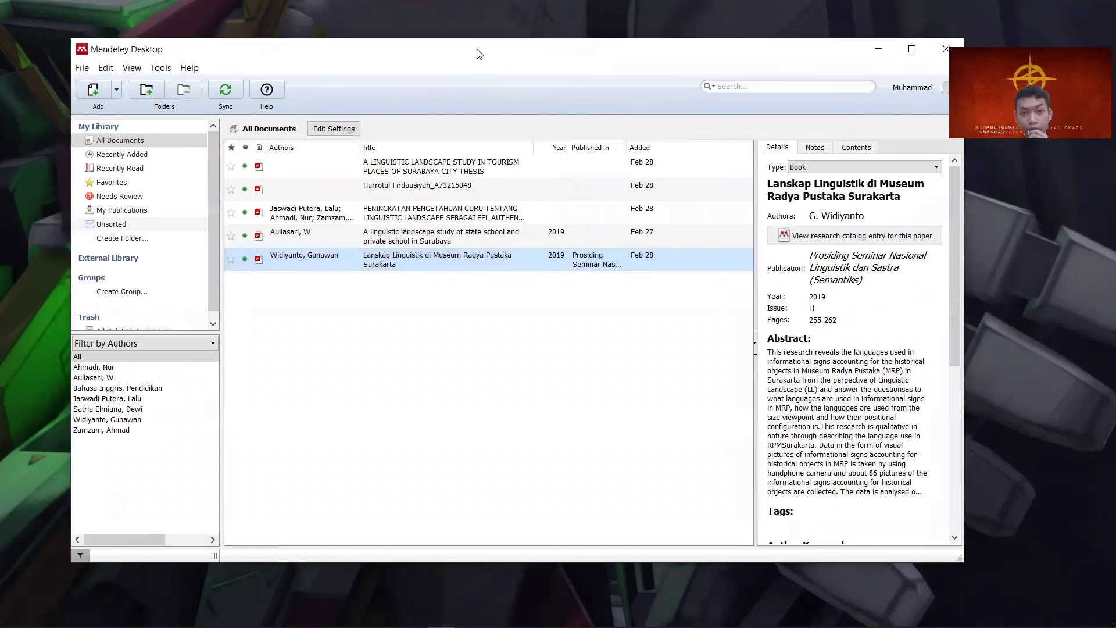
pyautogui.click(160, 68)
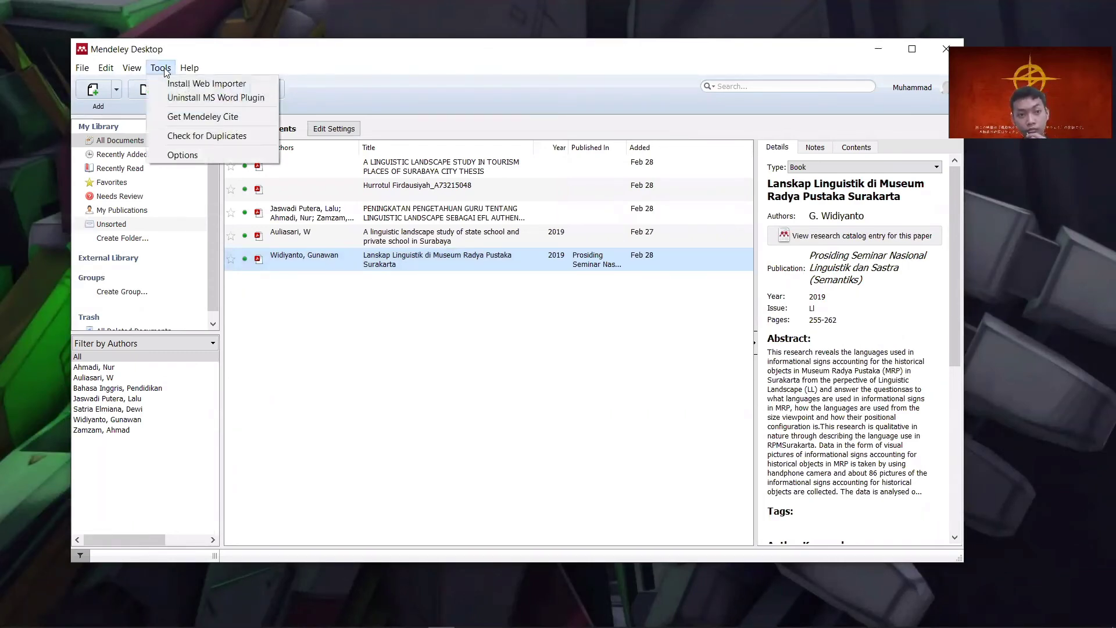
pyautogui.click(184, 99)
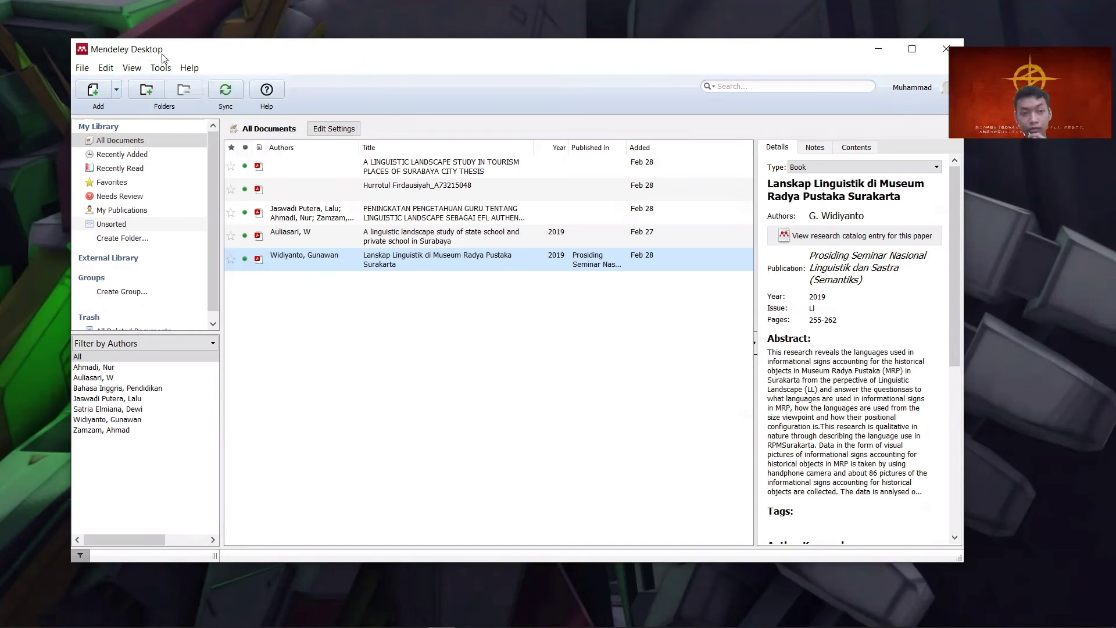
pyautogui.click(158, 69)
pyautogui.click(426, 56)
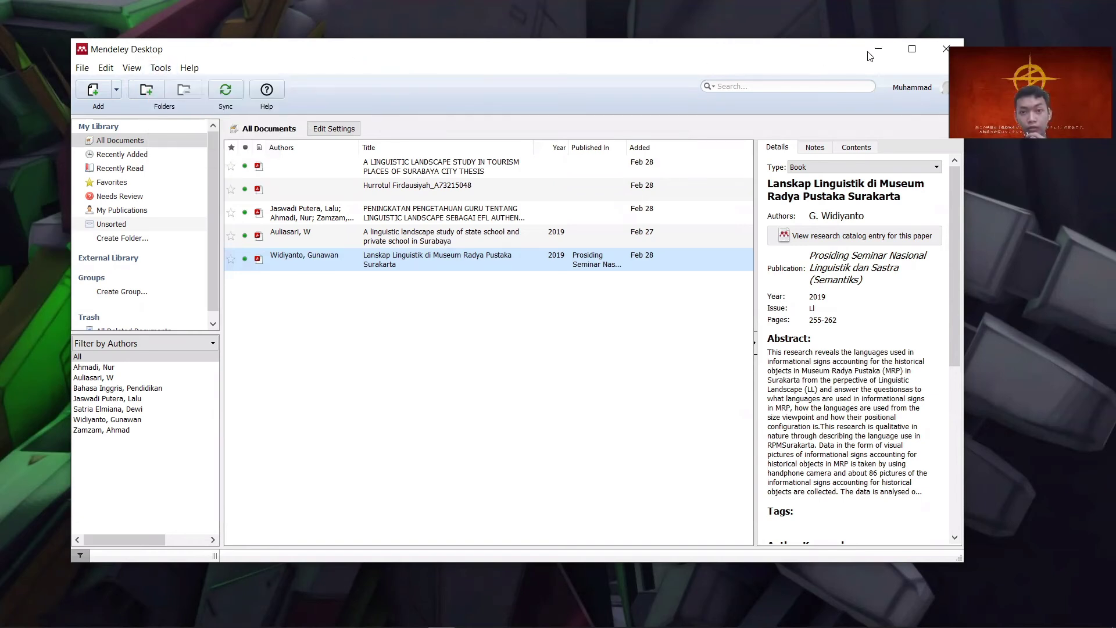
# - In the Word document DAFTAR PUSTAKA, insert a Mendeley citation of "Lanskap Linguistik di Museum Radya Pustaka Surakarta" after "ruang publik"
pyautogui.click(414, 616)
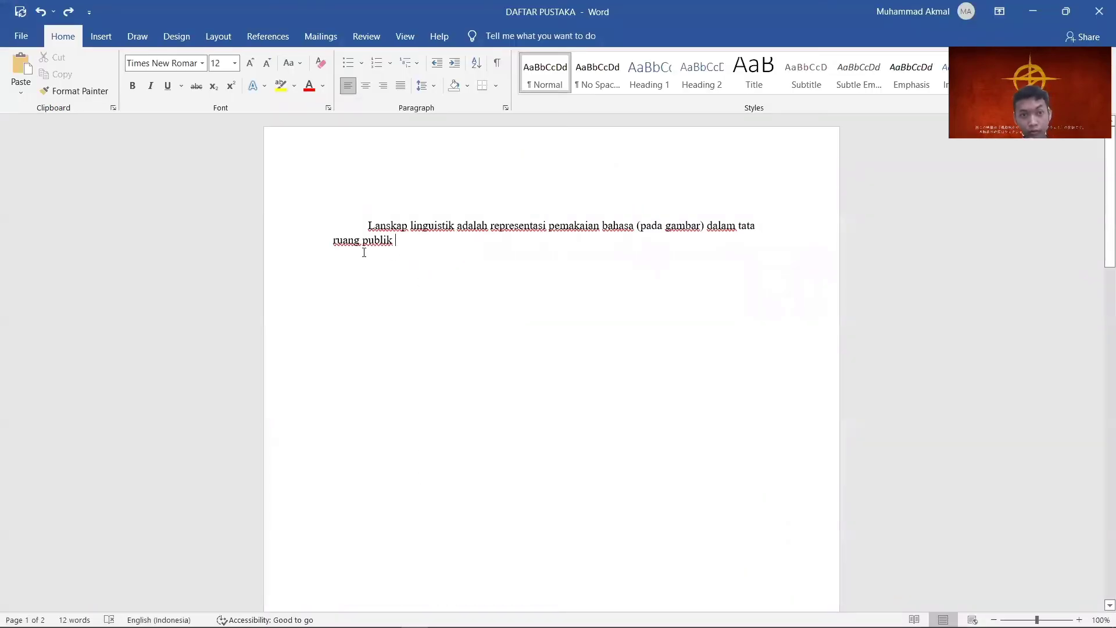
pyautogui.click(269, 37)
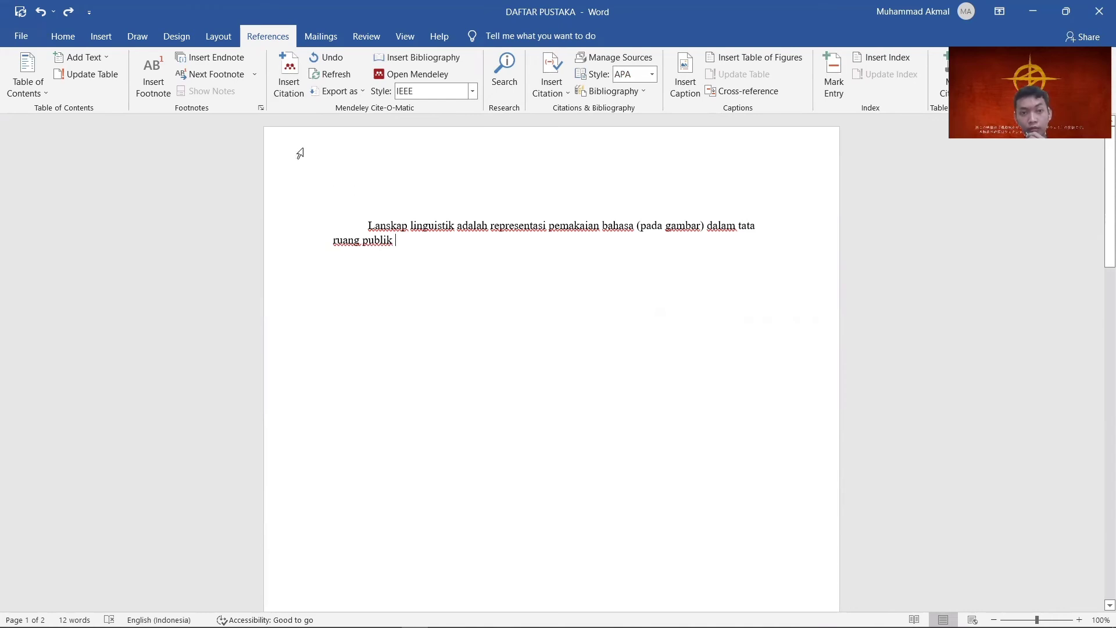
pyautogui.click(296, 90)
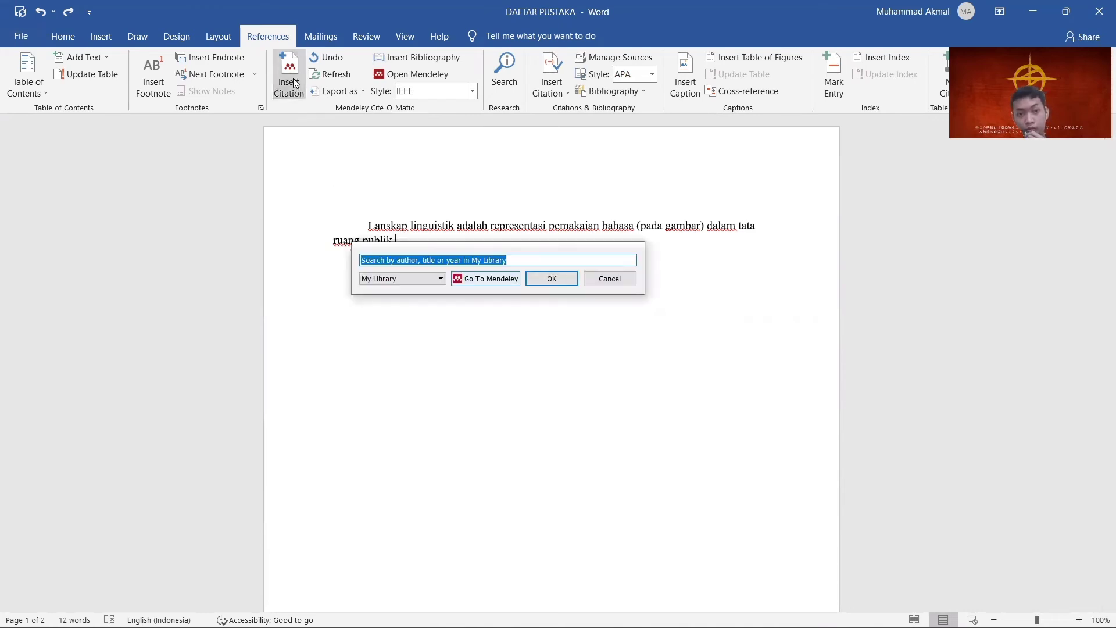
pyautogui.click(493, 282)
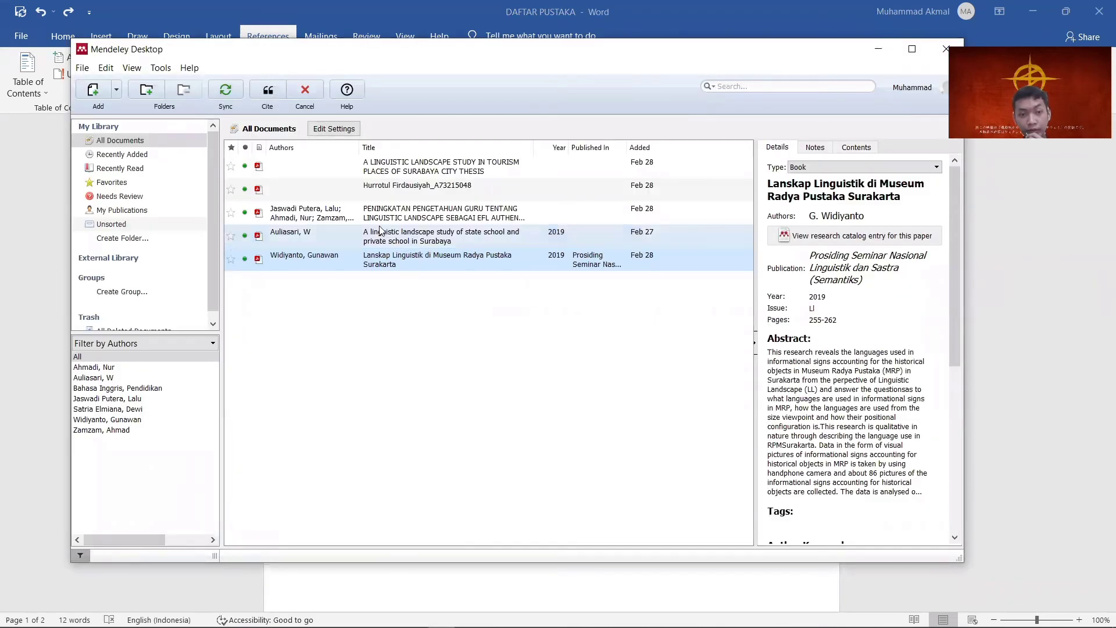
pyautogui.click(385, 238)
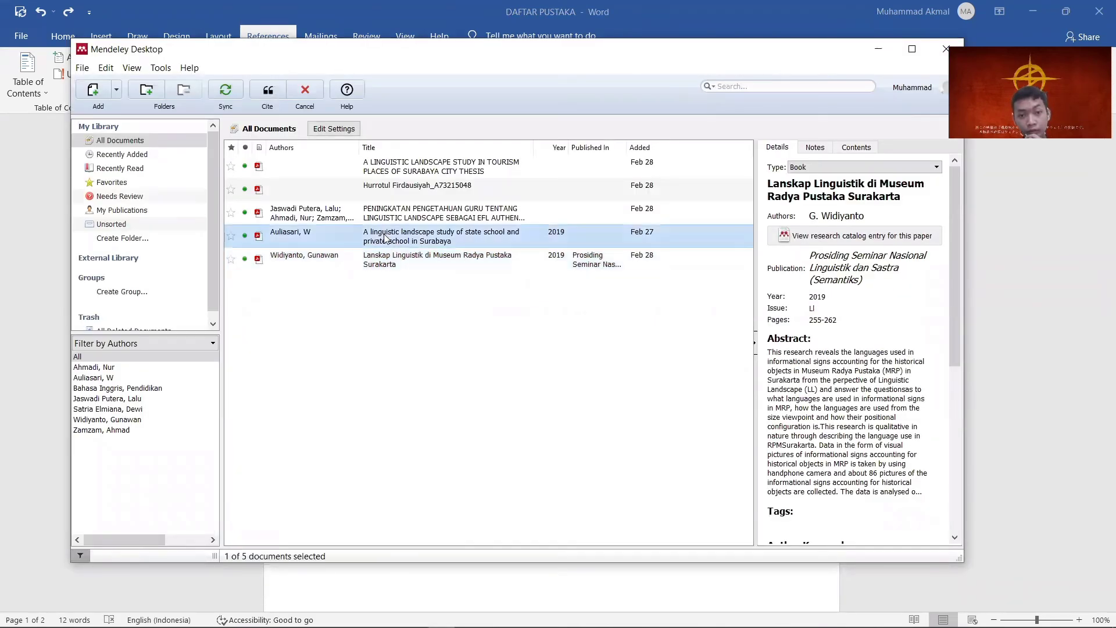
pyautogui.click(398, 269)
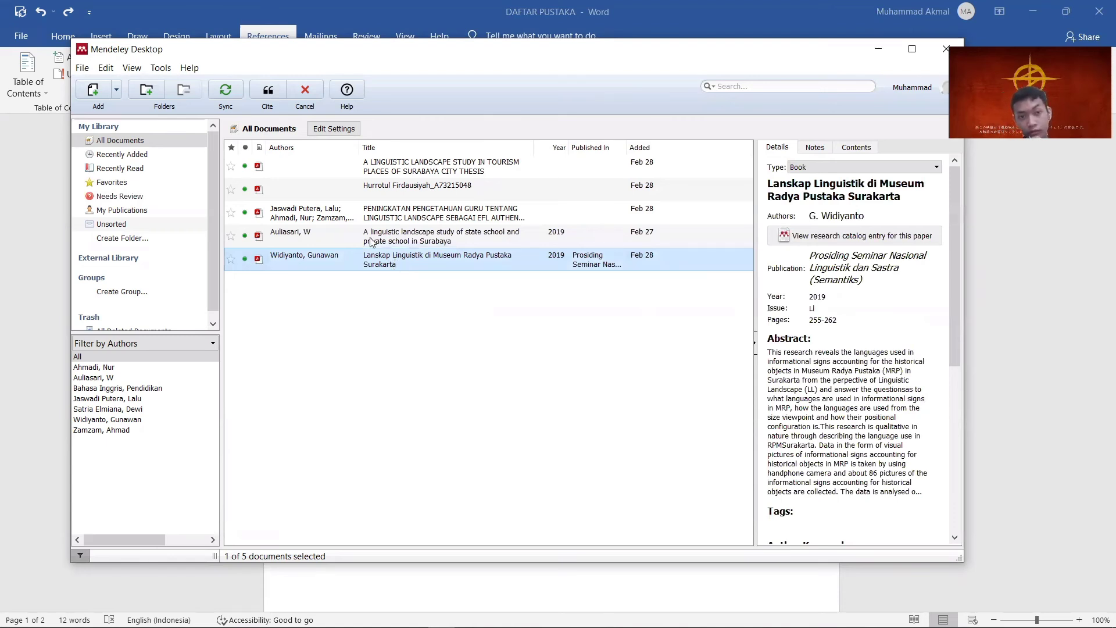
pyautogui.click(268, 91)
# - Change the Mendeley citation style to American Psychological Association 7th edition
pyautogui.scroll(-3, 401, 232)
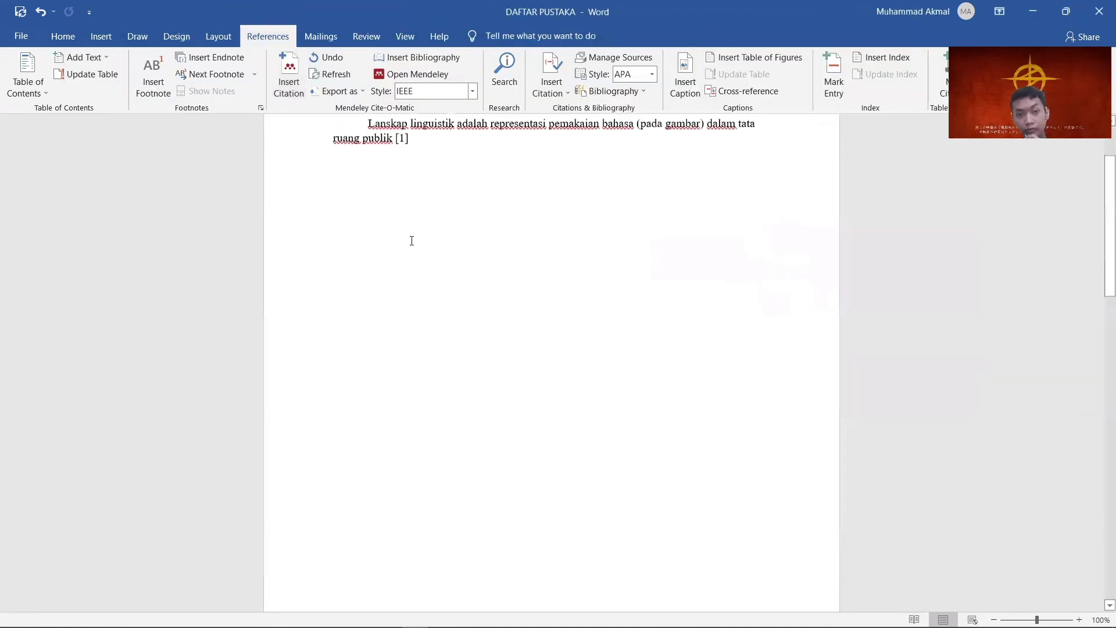
pyautogui.scroll(-4, 440, 264)
pyautogui.scroll(6, 440, 264)
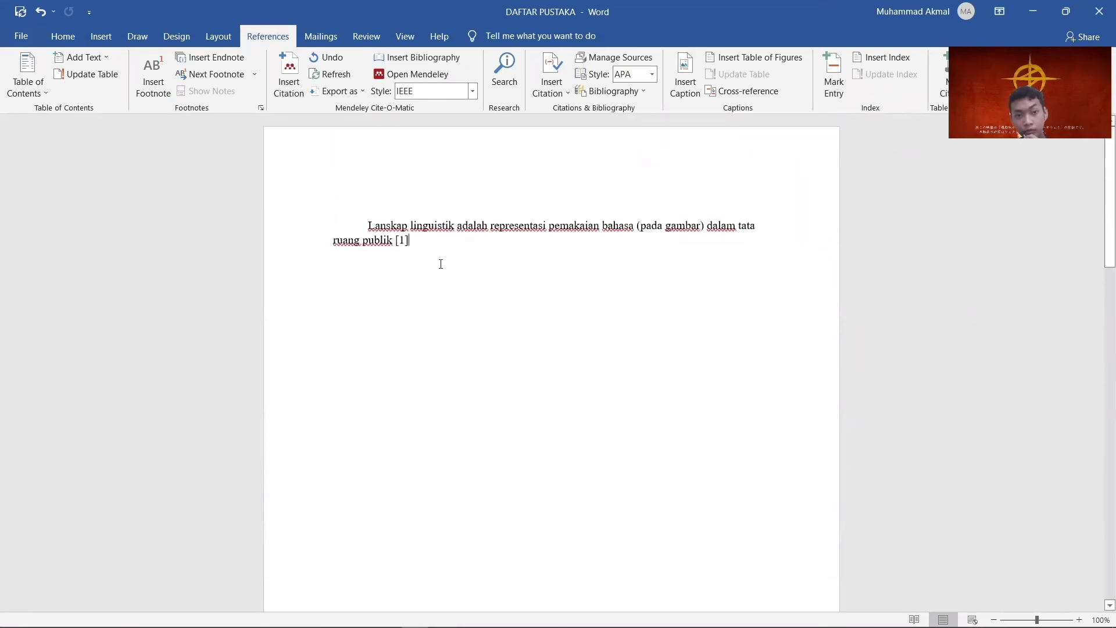
pyautogui.click(472, 91)
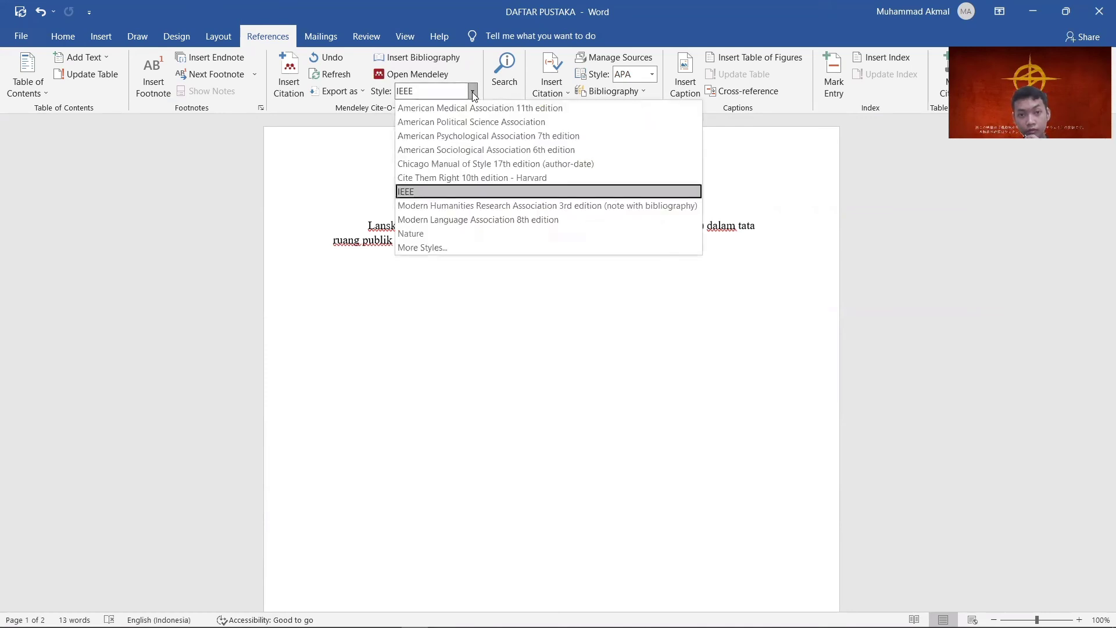
pyautogui.click(488, 136)
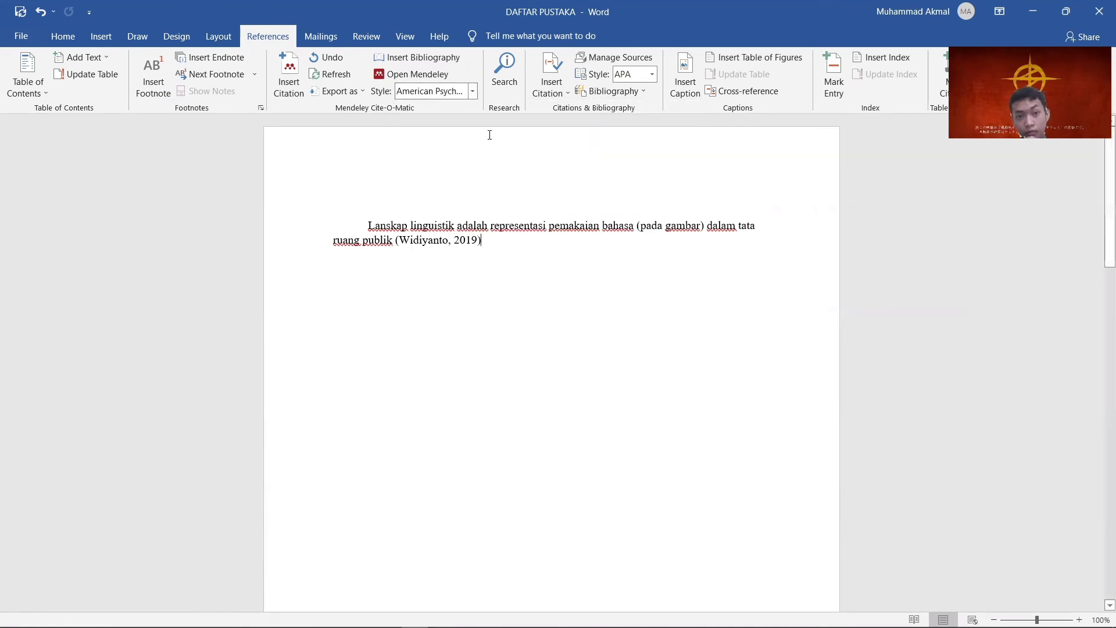
# - Set the Mendeley citation style back to IEEE and look over the document's pages
pyautogui.scroll(-10, 474, 193)
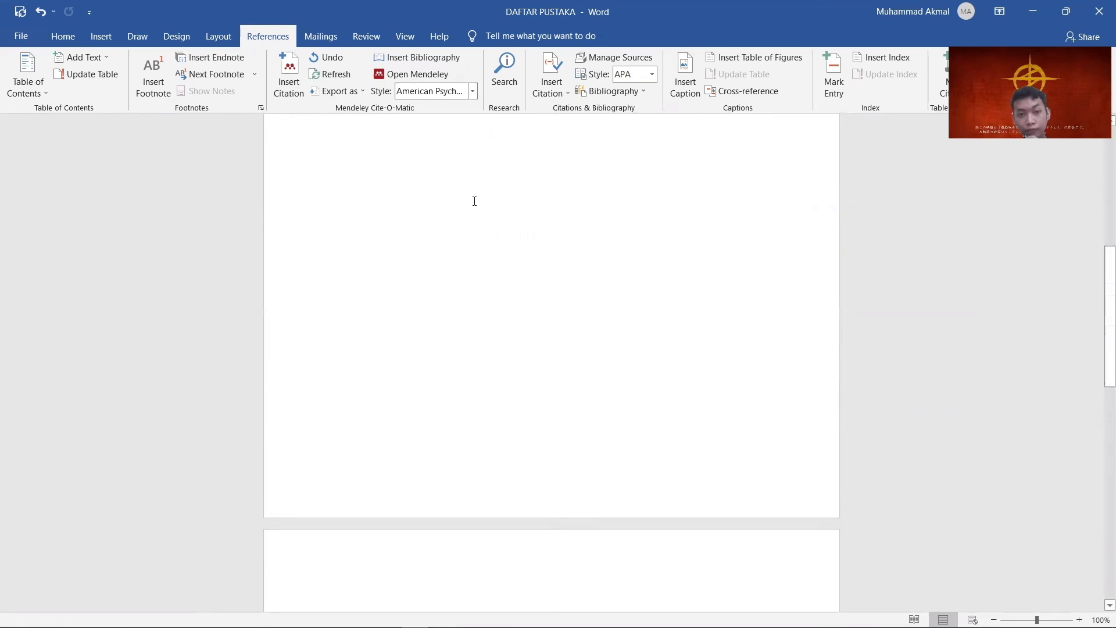
pyautogui.click(472, 92)
pyautogui.click(473, 190)
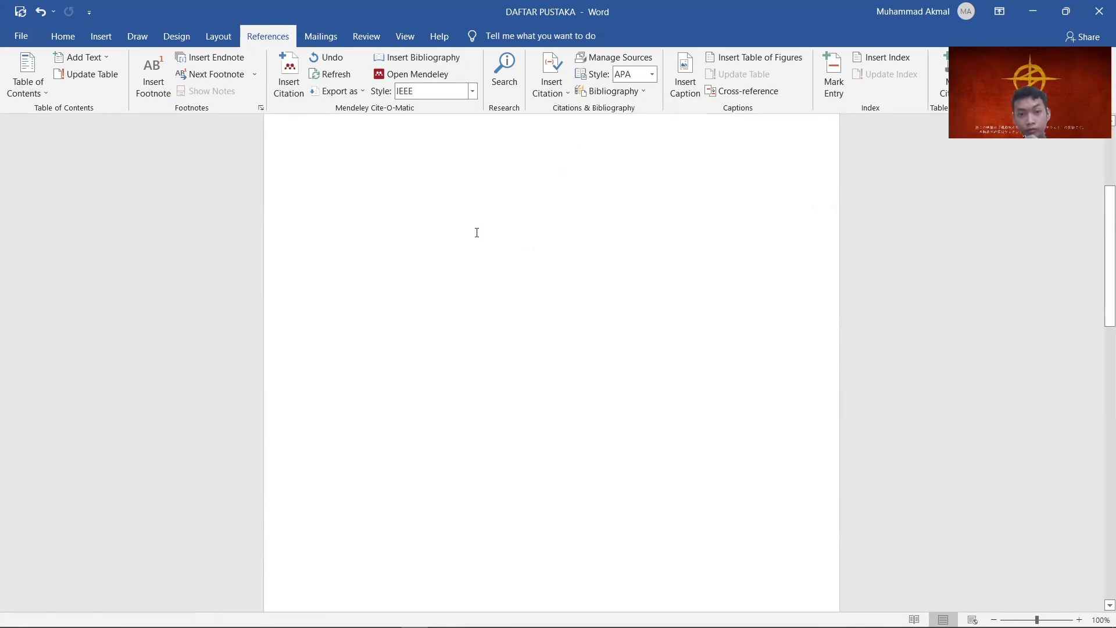
pyautogui.scroll(-10, 458, 172)
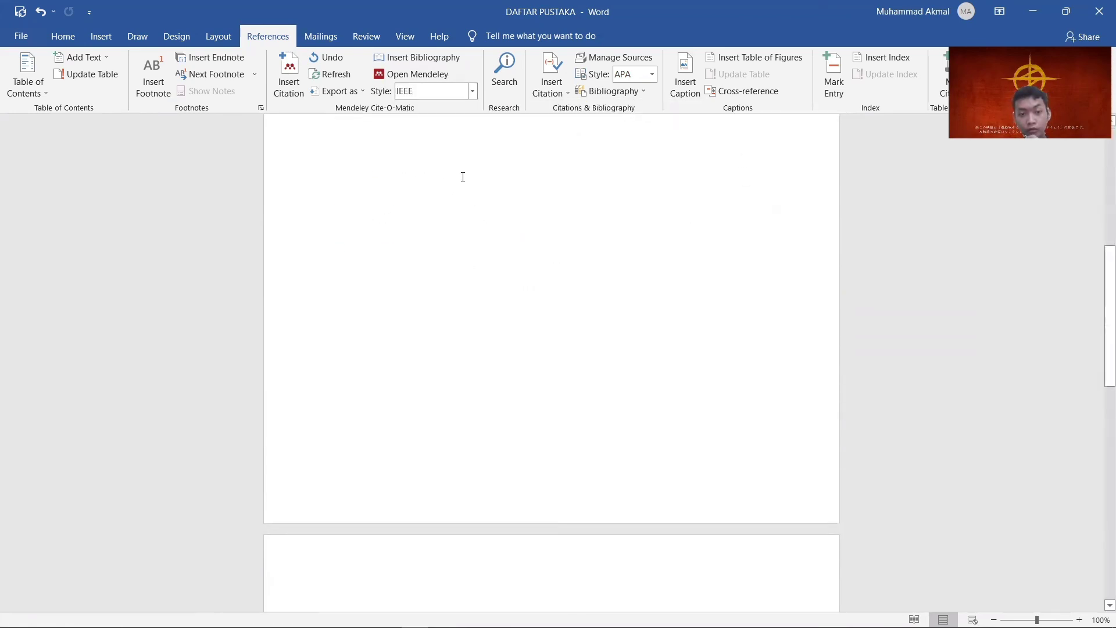
pyautogui.scroll(10, 463, 177)
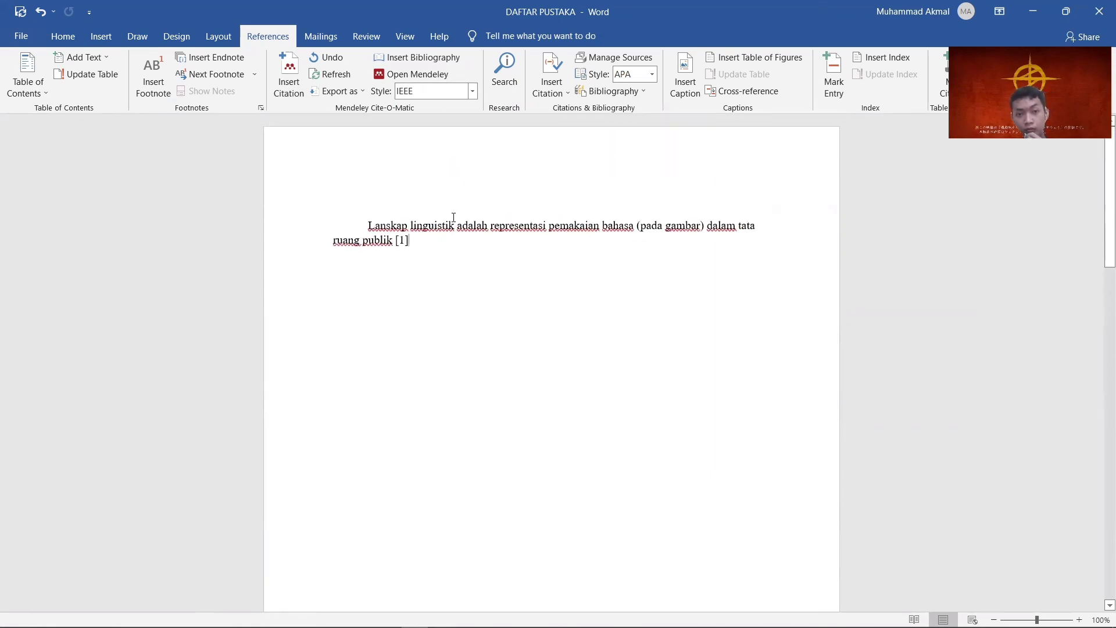
pyautogui.scroll(-10, 454, 229)
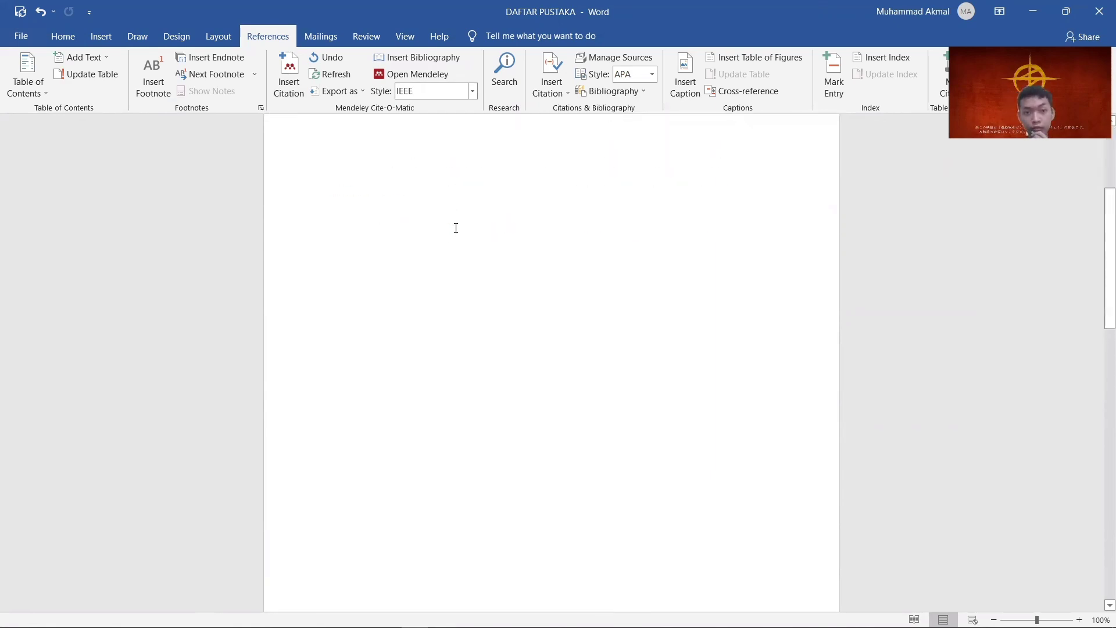
pyautogui.scroll(10, 456, 226)
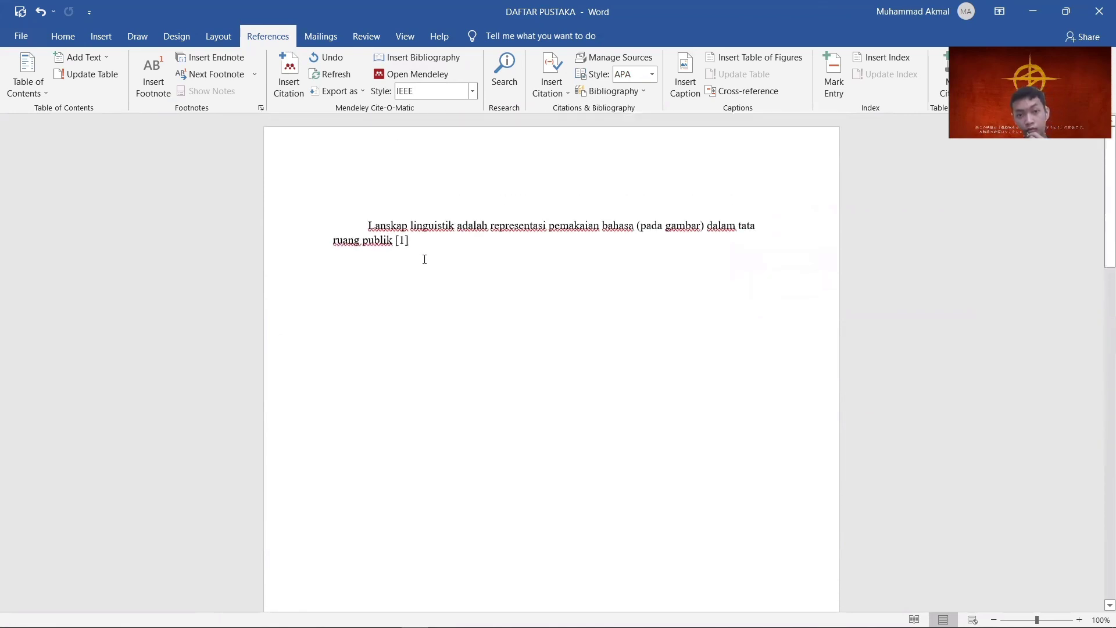
# - Insert the Mendeley bibliography for the cited source in the Word document
pyautogui.scroll(-10, 437, 267)
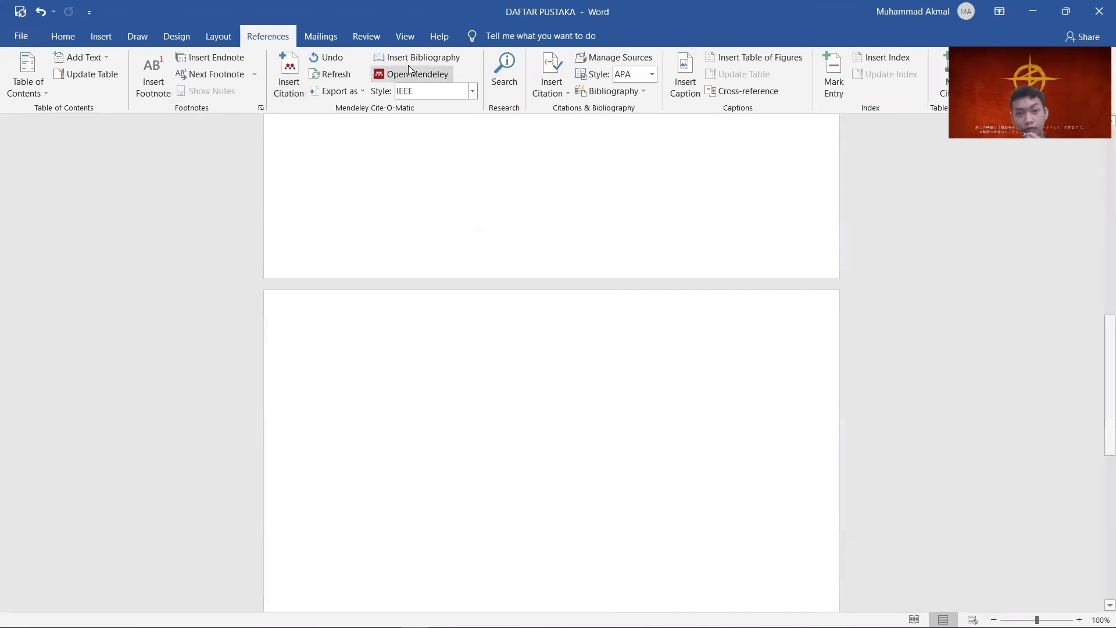
pyautogui.scroll(5, 468, 179)
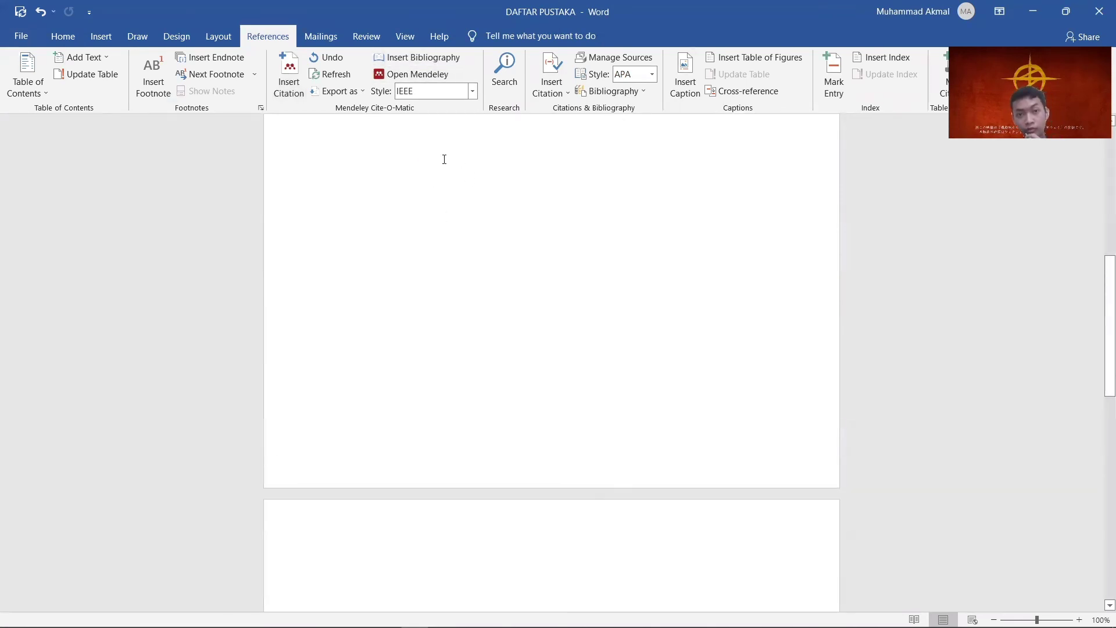
pyautogui.scroll(-3, 444, 159)
pyautogui.click(423, 56)
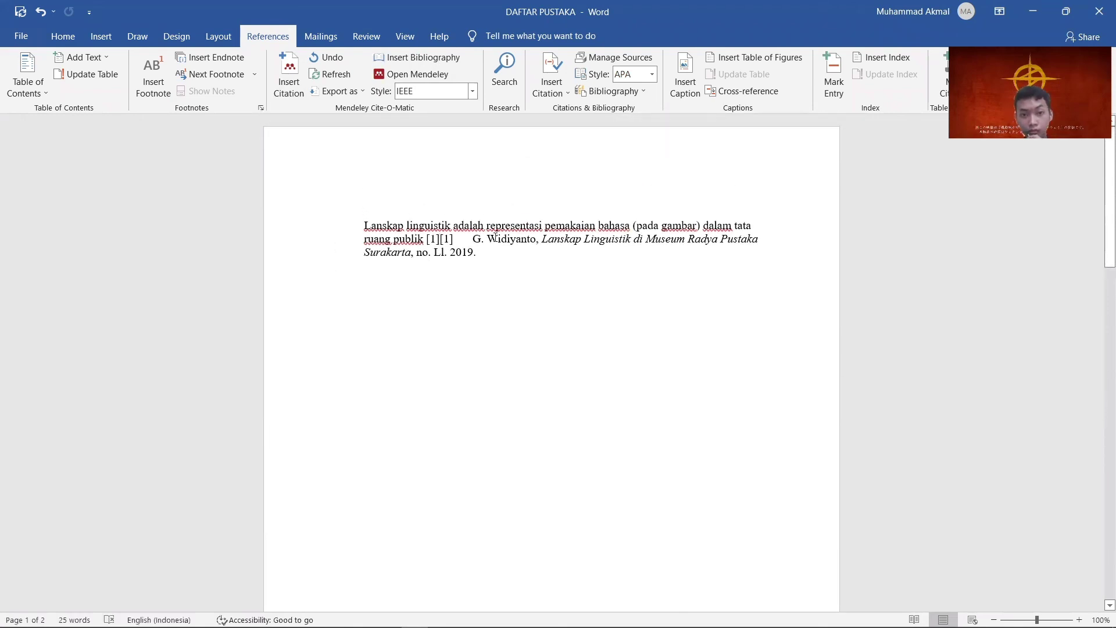
# - Undo the edits that joined the bibliography entry to the "ruang publik" paragraph, and select the separate entry
pyautogui.hotkey('ctrl', 'z')
pyautogui.hotkey('ctrl', 'z')
pyautogui.hotkey('ctrl', 'z')
pyautogui.hotkey('ctrl', 'z')
pyautogui.hotkey('ctrl', 'z')
pyautogui.hotkey('ctrl', 'z')
pyautogui.hotkey('ctrl', 'z')
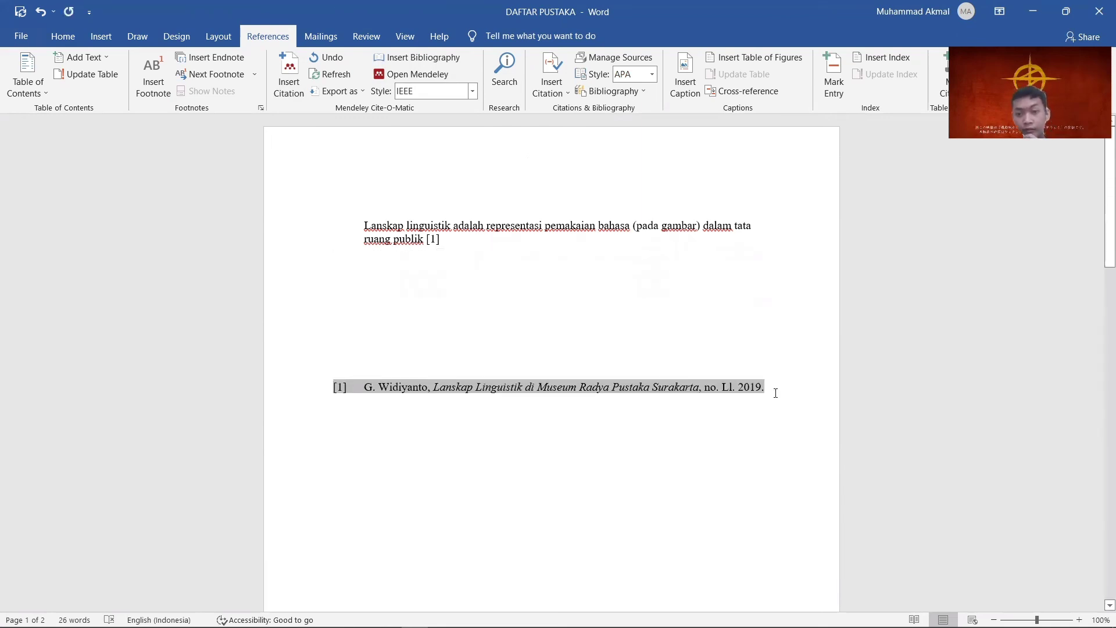
pyautogui.click(753, 355)
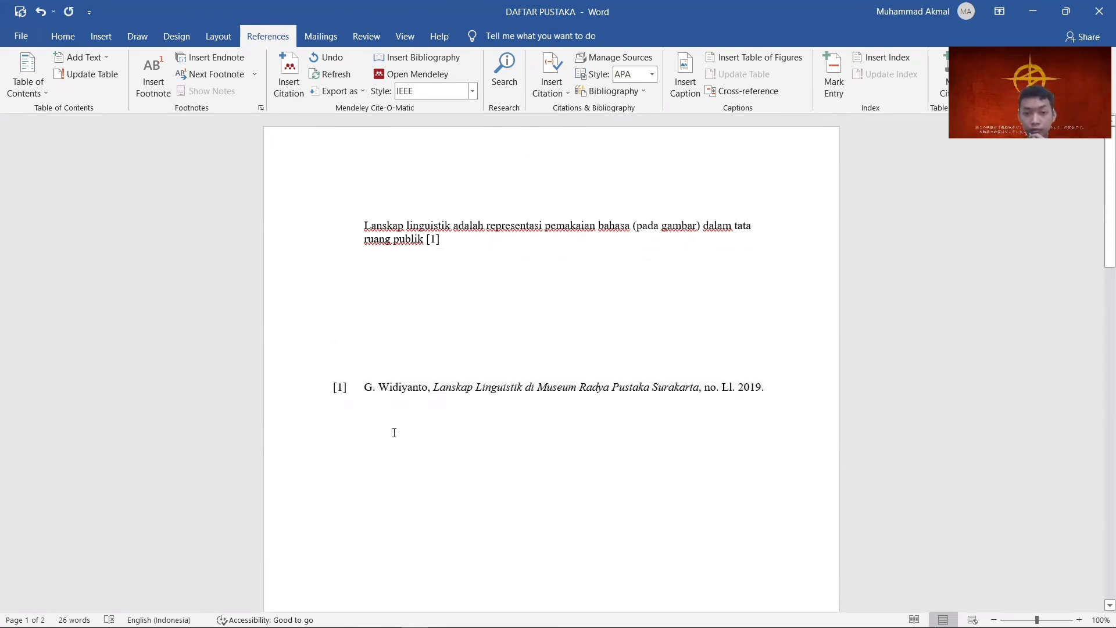
pyautogui.moveTo(755, 403); pyautogui.dragTo(779, 392)
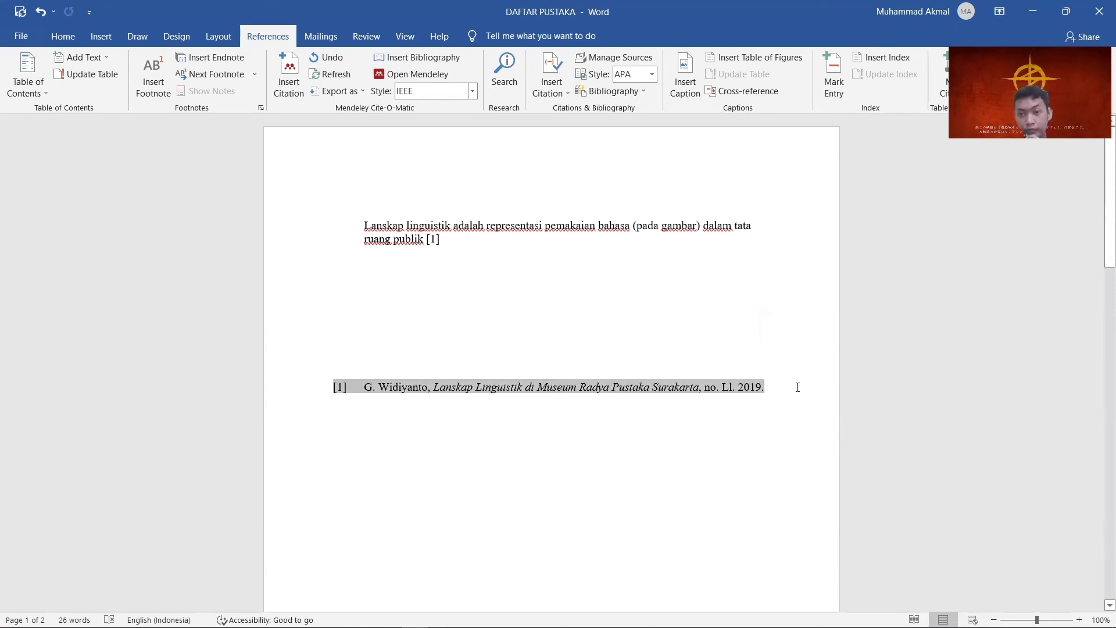